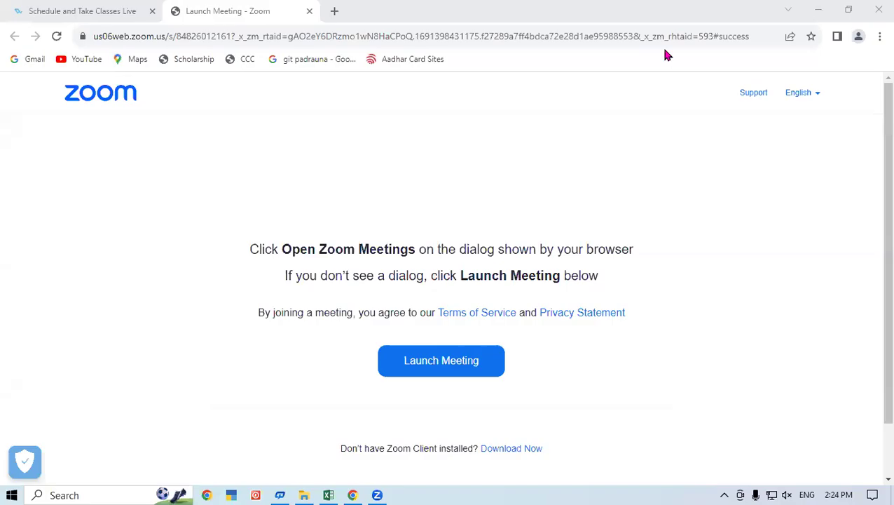
- Switch from Chrome to Excel's STUDENT DATABASE workbook showing the USE OF SUBTOTAL sales table
{"action": "left_click", "coordinate": [329, 494]}
{"action": "left_click", "coordinate": [823, 258]}
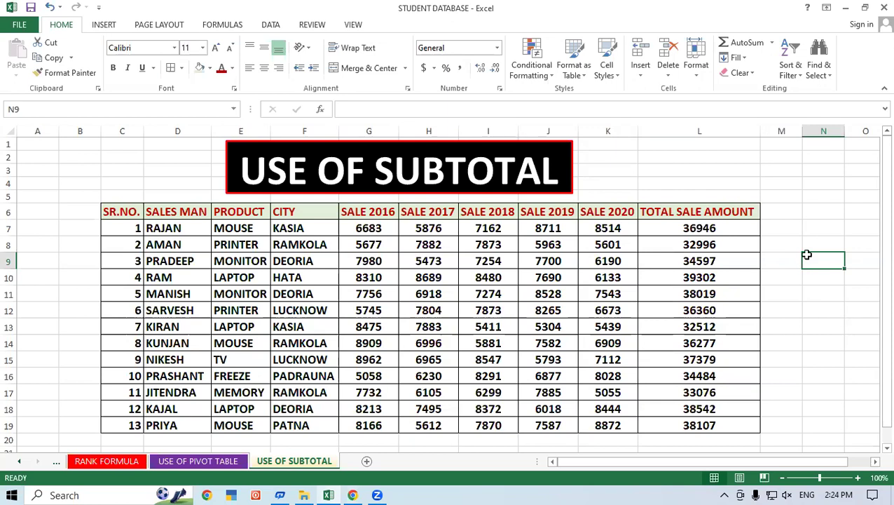
{"action": "left_click", "coordinate": [675, 183]}
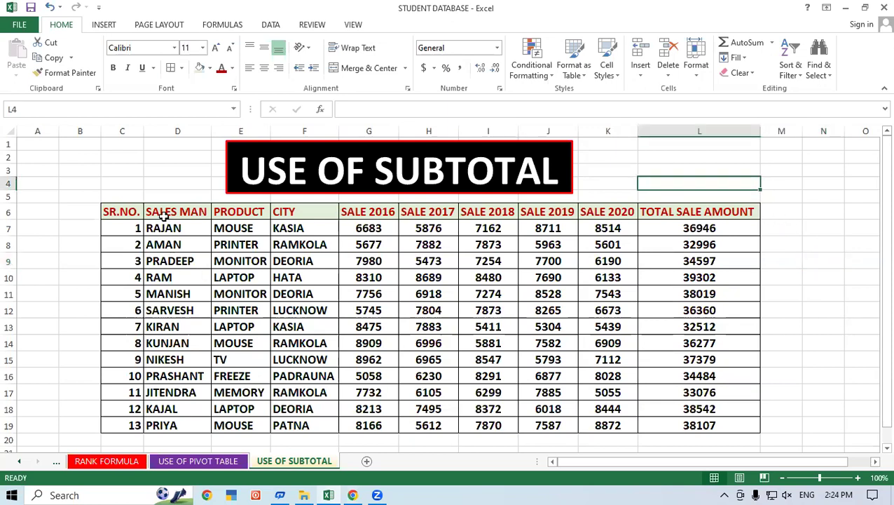
{"action": "left_click_drag", "start_coordinate": [165, 216], "coordinate": [176, 409]}
{"action": "left_click", "coordinate": [503, 397]}
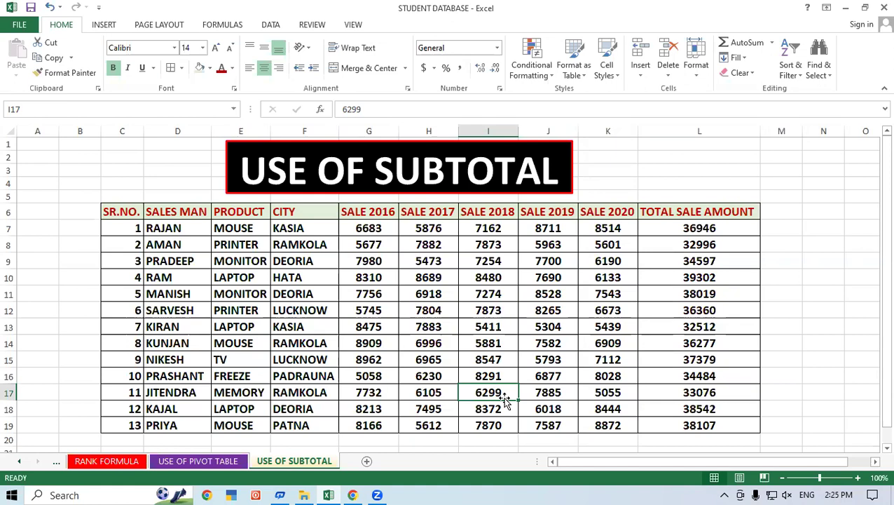
{"action": "left_click", "coordinate": [234, 294]}
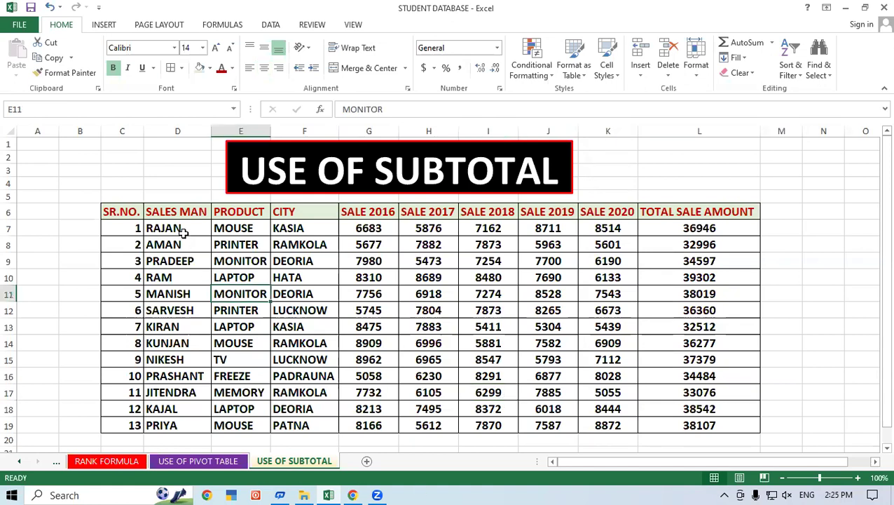
{"action": "left_click_drag", "start_coordinate": [183, 232], "coordinate": [184, 419]}
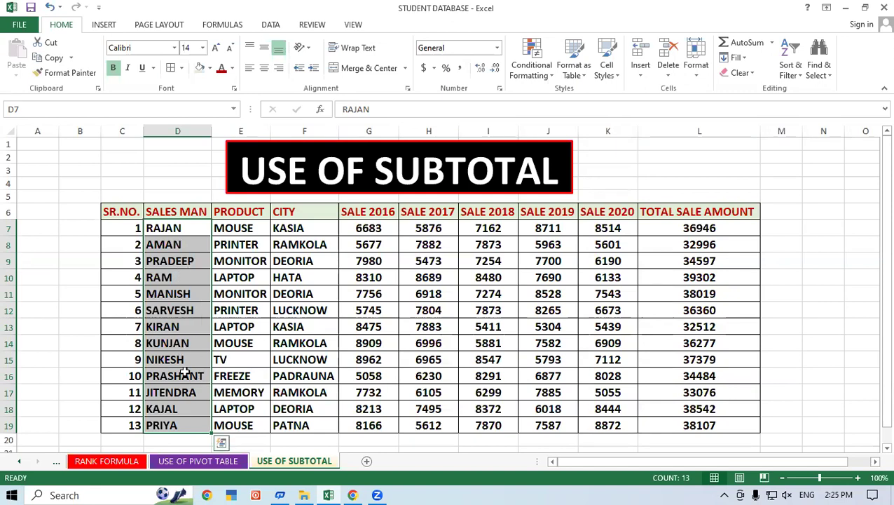
{"action": "left_click", "coordinate": [374, 387]}
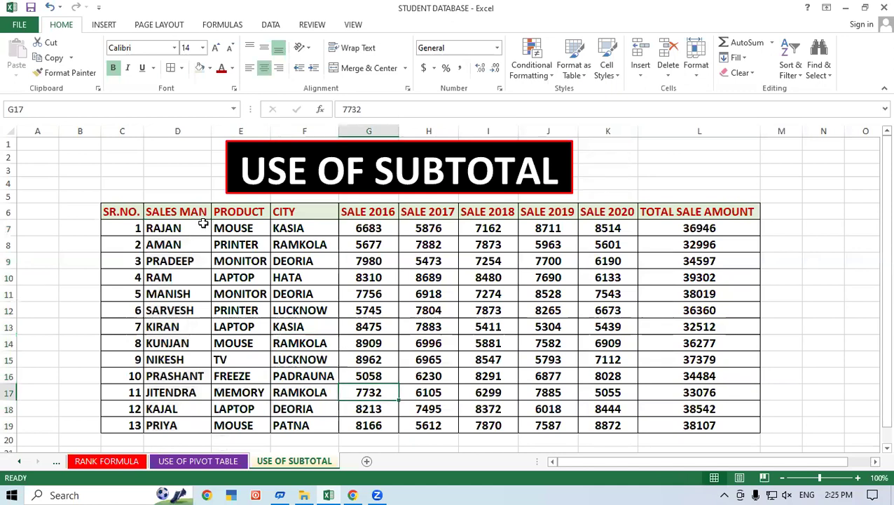
{"action": "left_click_drag", "start_coordinate": [203, 228], "coordinate": [241, 228]}
{"action": "left_click", "coordinate": [176, 316]}
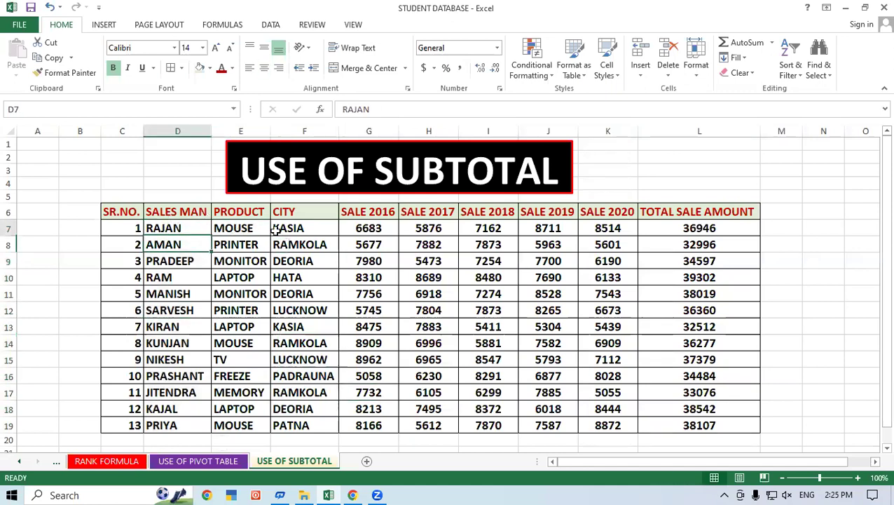
{"action": "left_click_drag", "start_coordinate": [180, 227], "coordinate": [369, 227]}
{"action": "left_click_drag", "start_coordinate": [669, 219], "coordinate": [688, 226]}
{"action": "left_click", "coordinate": [689, 226]}
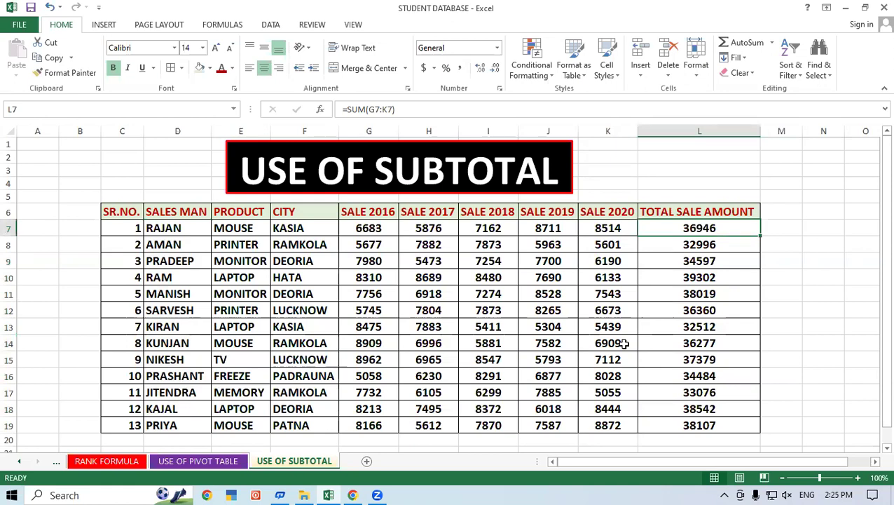
{"action": "left_click", "coordinate": [449, 389]}
{"action": "left_click_drag", "start_coordinate": [245, 231], "coordinate": [234, 430]}
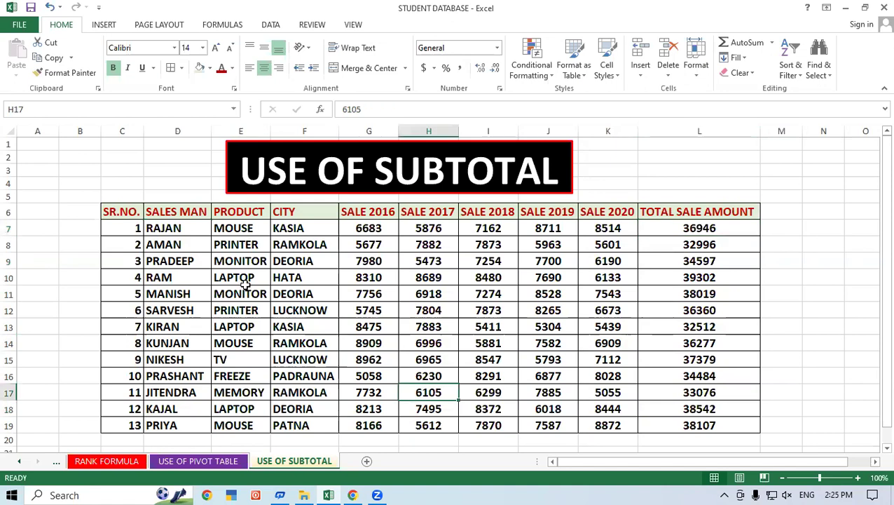
{"action": "left_click", "coordinate": [429, 359]}
{"action": "left_click", "coordinate": [254, 266]}
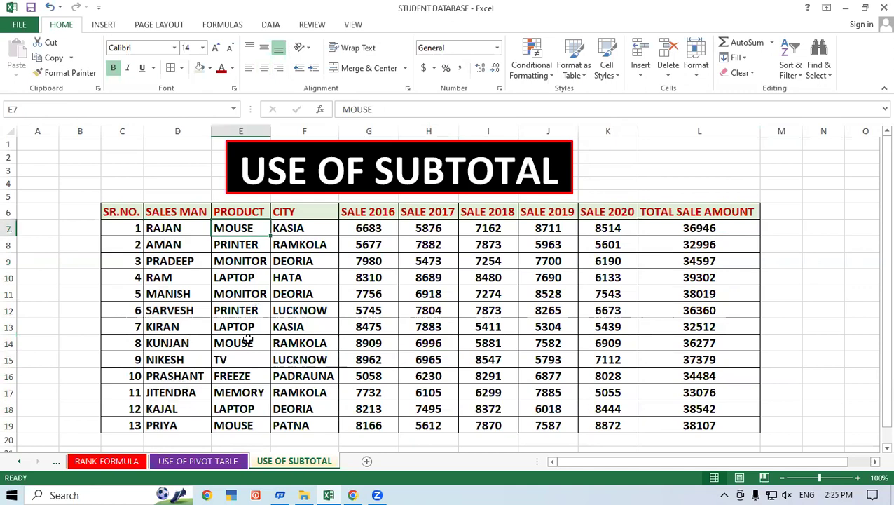
{"action": "left_click", "coordinate": [241, 342]}
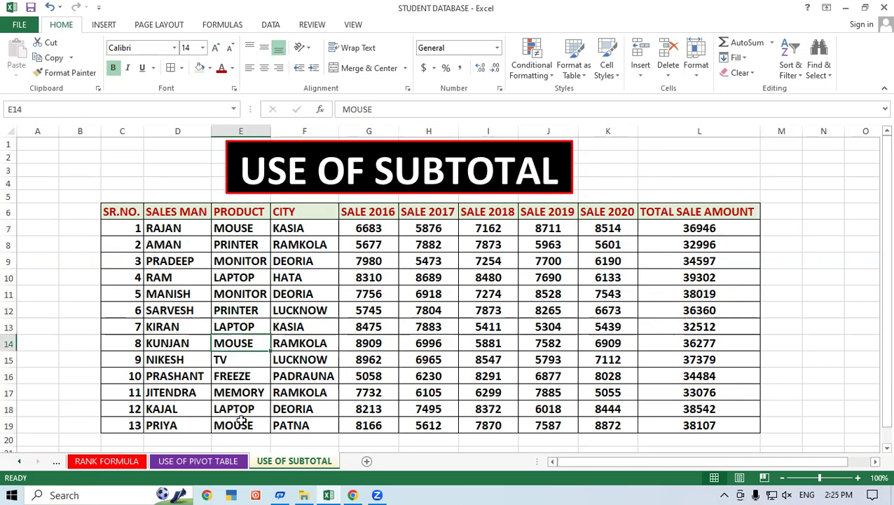
{"action": "left_click", "coordinate": [241, 421]}
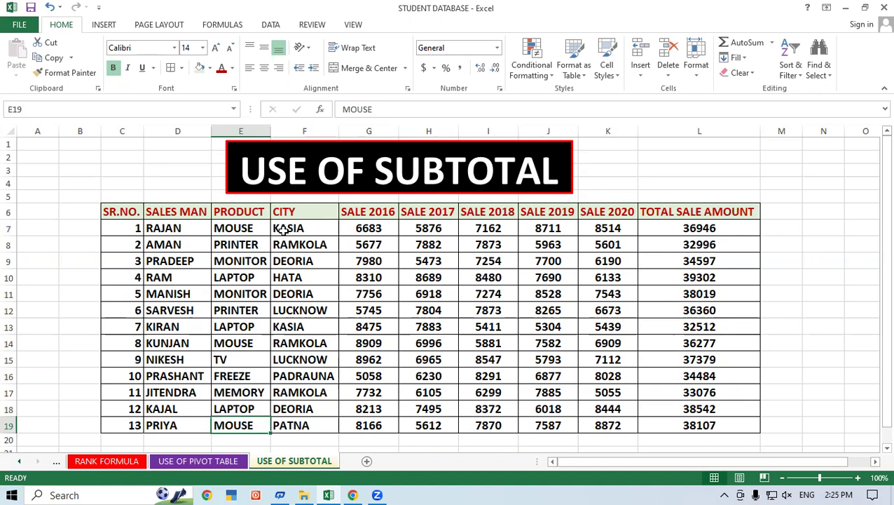
{"action": "left_click_drag", "start_coordinate": [254, 227], "coordinate": [253, 243]}
{"action": "key", "text": "ctrl+shift+Right"}
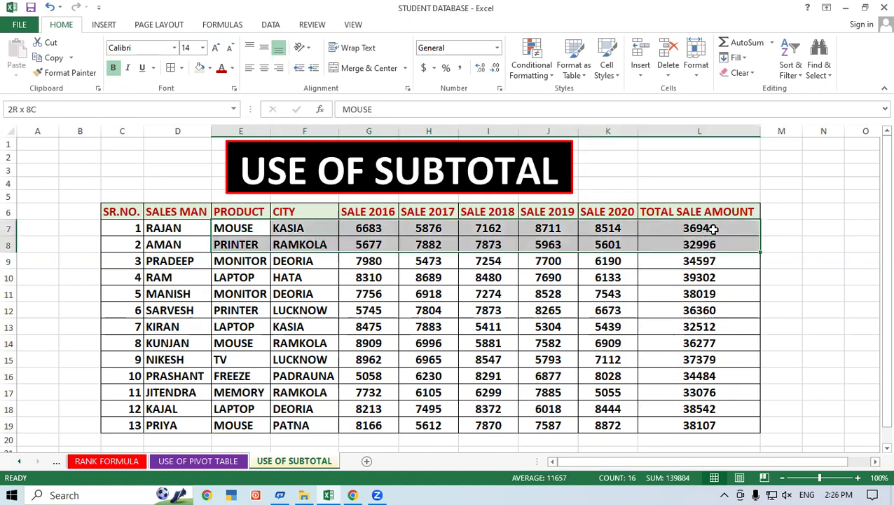
{"action": "left_click", "coordinate": [693, 233]}
{"action": "left_click_drag", "start_coordinate": [216, 343], "coordinate": [694, 342]}
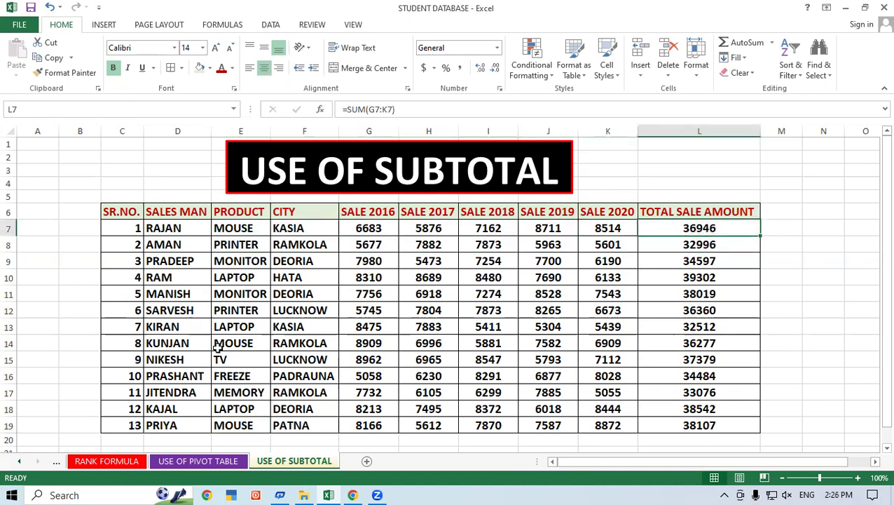
{"action": "left_click_drag", "start_coordinate": [266, 424], "coordinate": [595, 425]}
{"action": "left_click", "coordinate": [692, 428]}
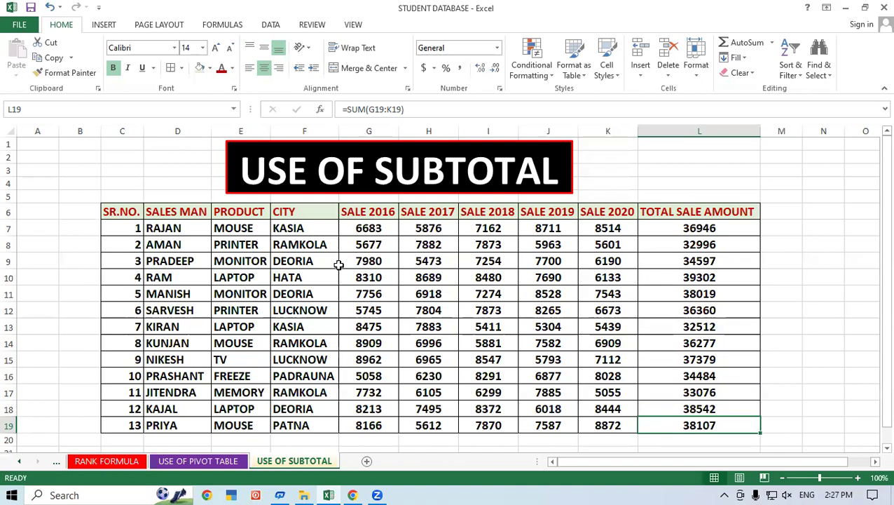
{"action": "left_click_drag", "start_coordinate": [242, 212], "coordinate": [238, 427]}
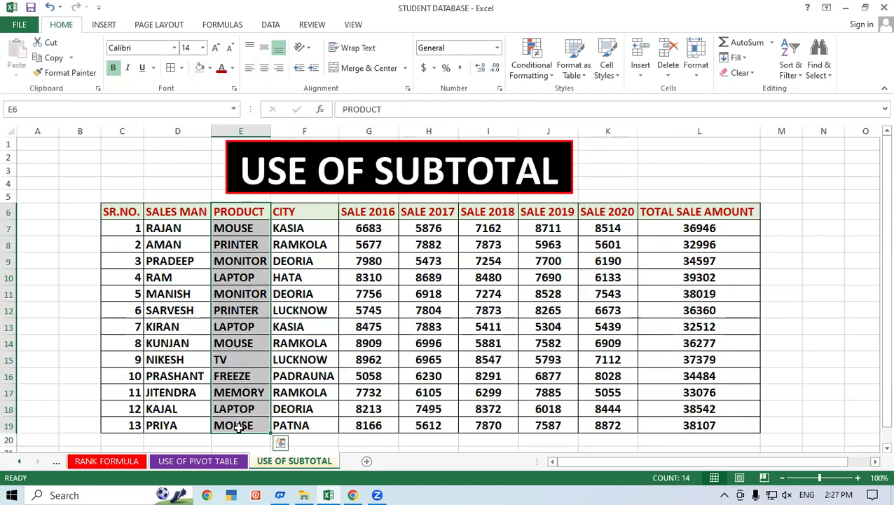
{"action": "left_click_drag", "start_coordinate": [301, 210], "coordinate": [319, 436]}
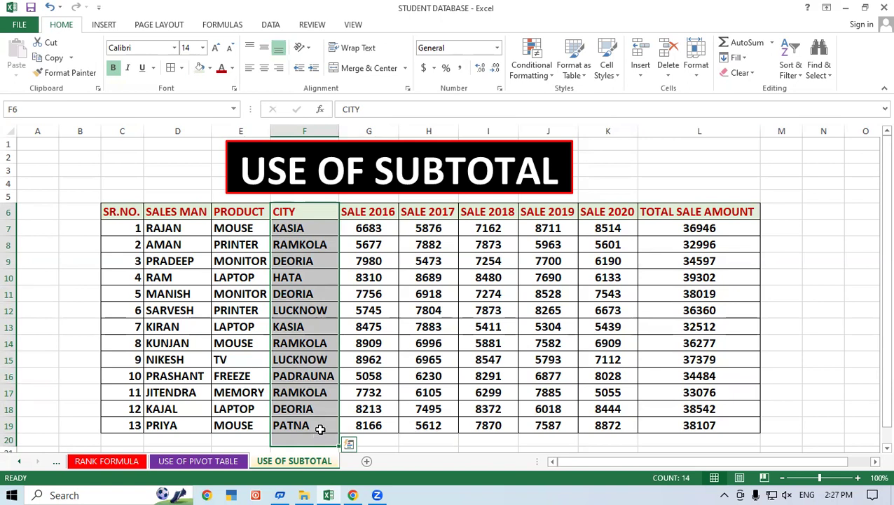
{"action": "left_click", "coordinate": [463, 344]}
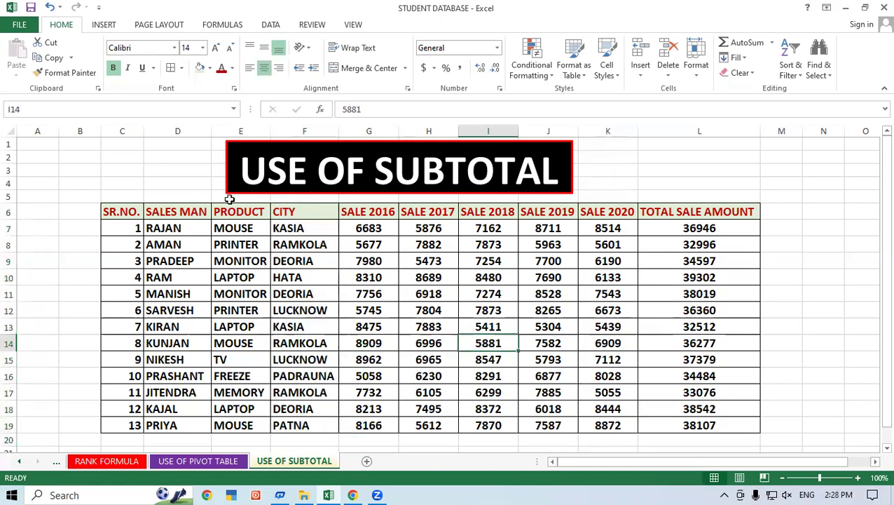
{"action": "left_click", "coordinate": [229, 225]}
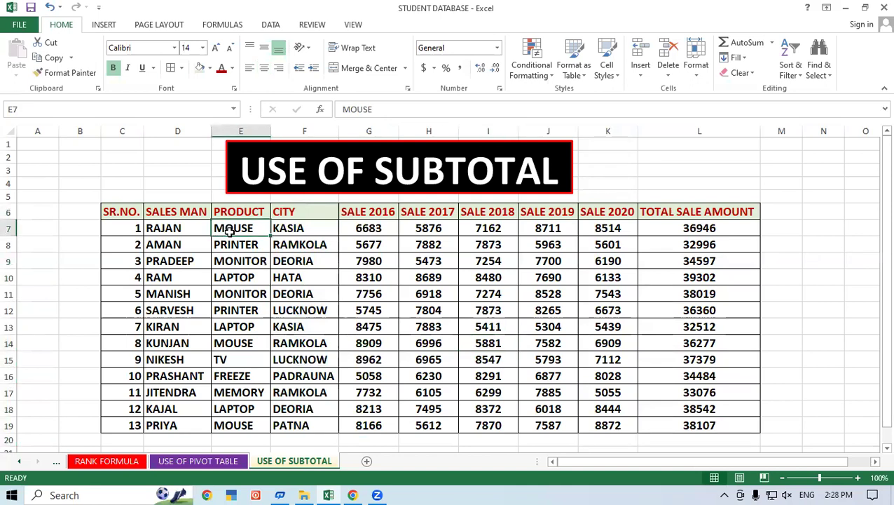
{"action": "left_click", "coordinate": [232, 343]}
{"action": "left_click", "coordinate": [237, 425]}
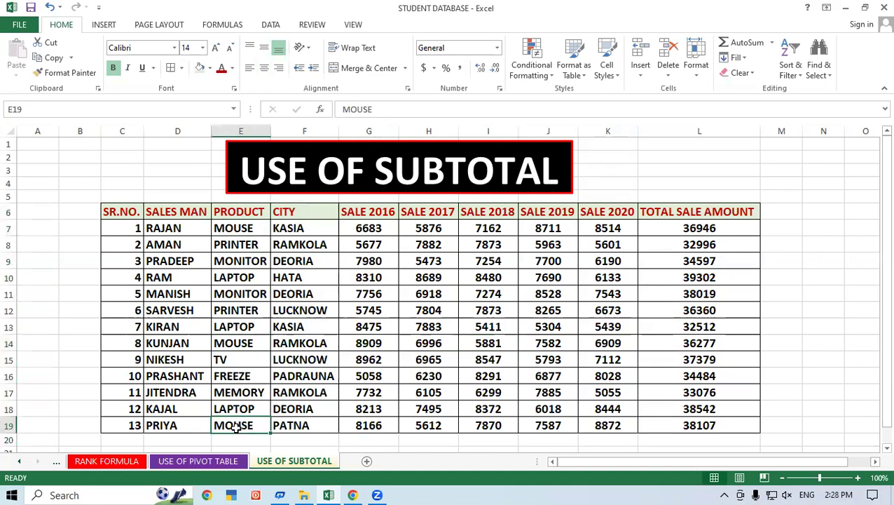
{"action": "left_click", "coordinate": [379, 343]}
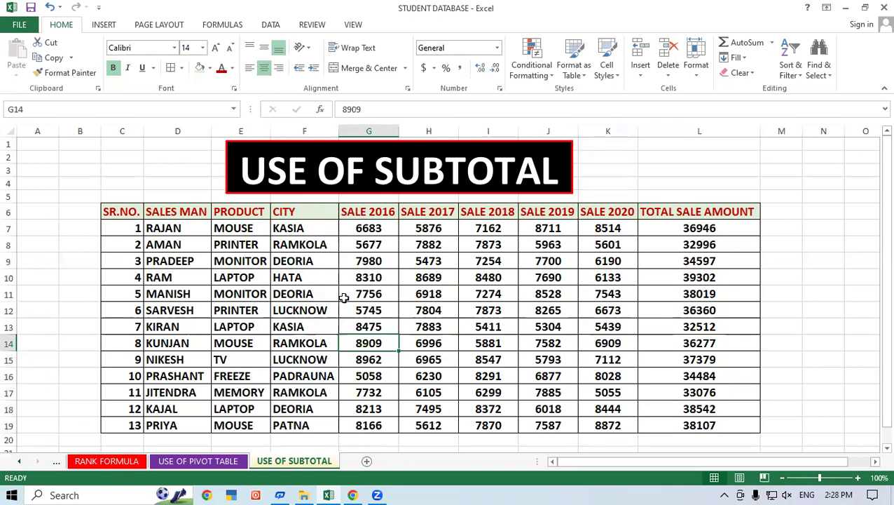
{"action": "left_click", "coordinate": [226, 225]}
{"action": "left_click_drag", "start_coordinate": [225, 226], "coordinate": [234, 278]}
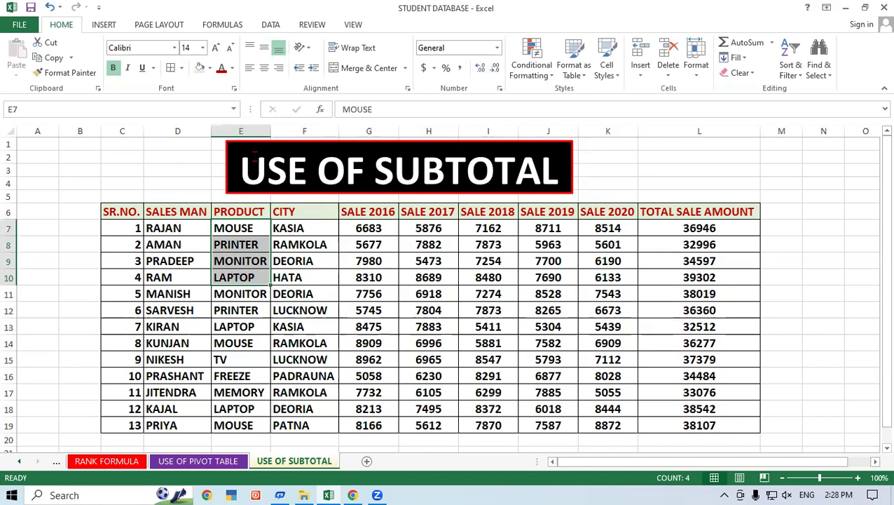
{"action": "left_click", "coordinate": [541, 356]}
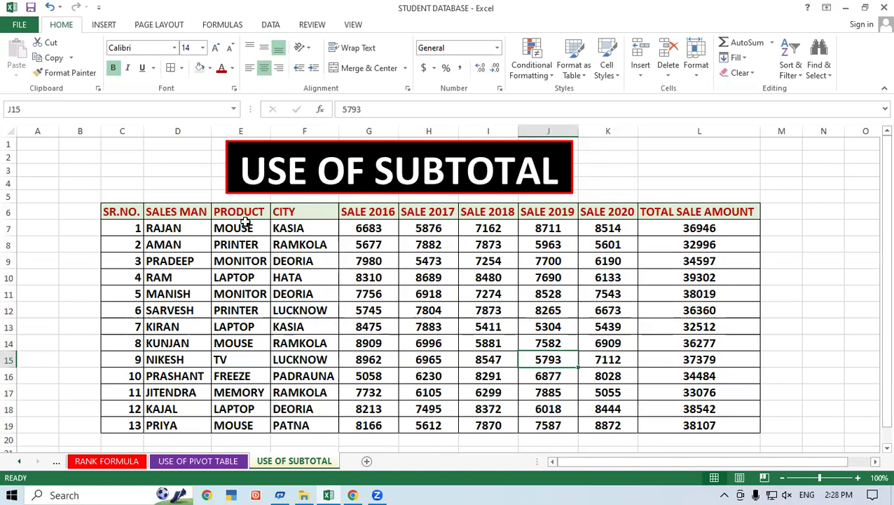
{"action": "left_click_drag", "start_coordinate": [241, 232], "coordinate": [247, 422]}
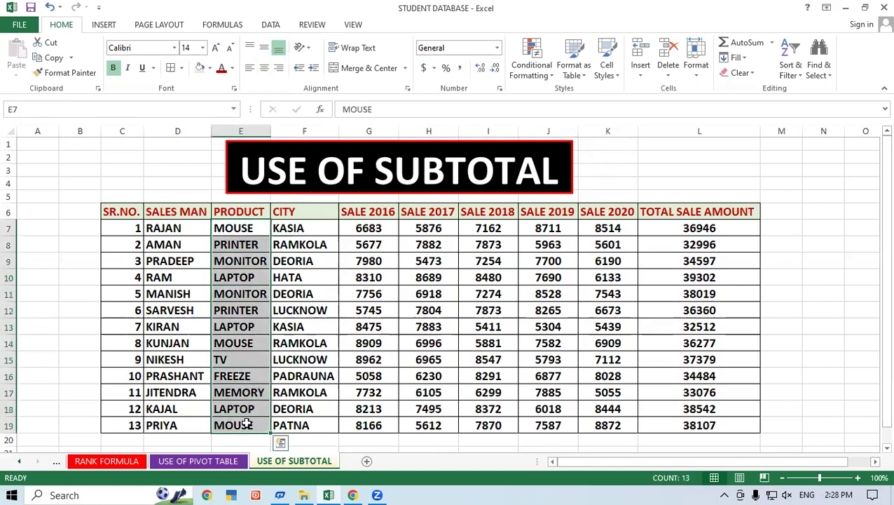
{"action": "left_click", "coordinate": [463, 390]}
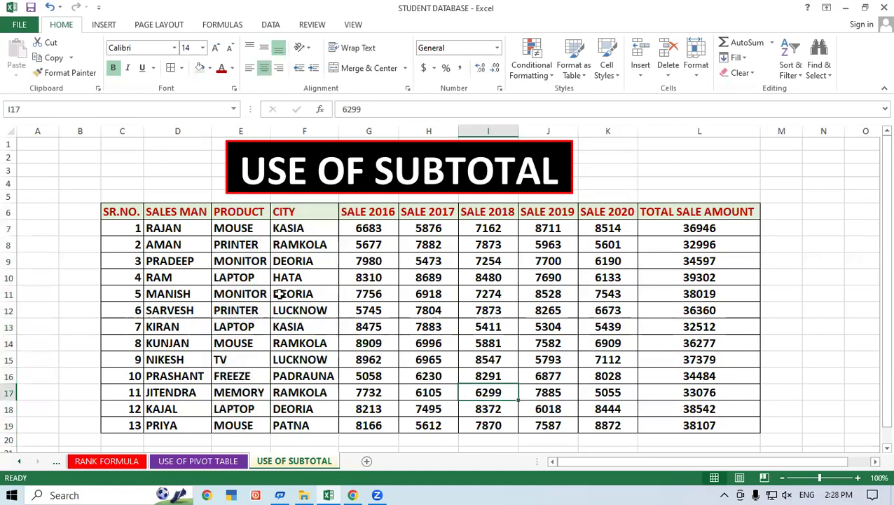
{"action": "left_click_drag", "start_coordinate": [160, 231], "coordinate": [172, 424]}
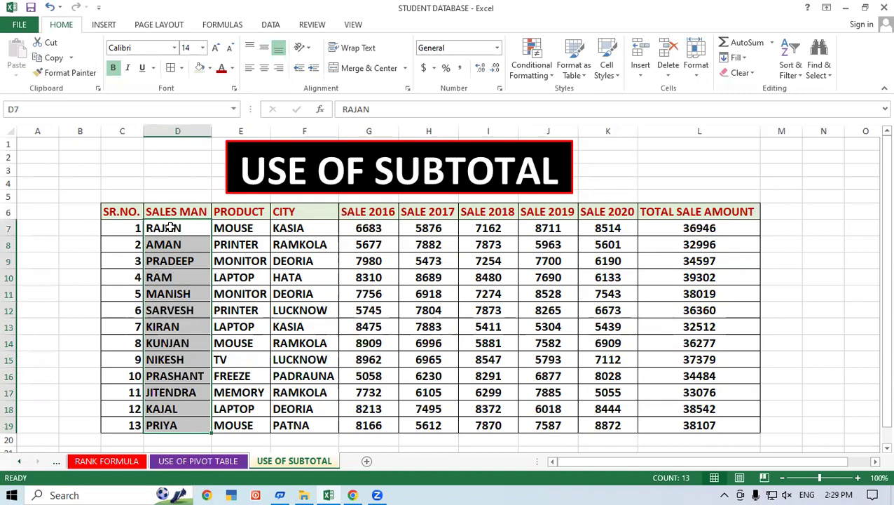
{"action": "left_click", "coordinate": [270, 249]}
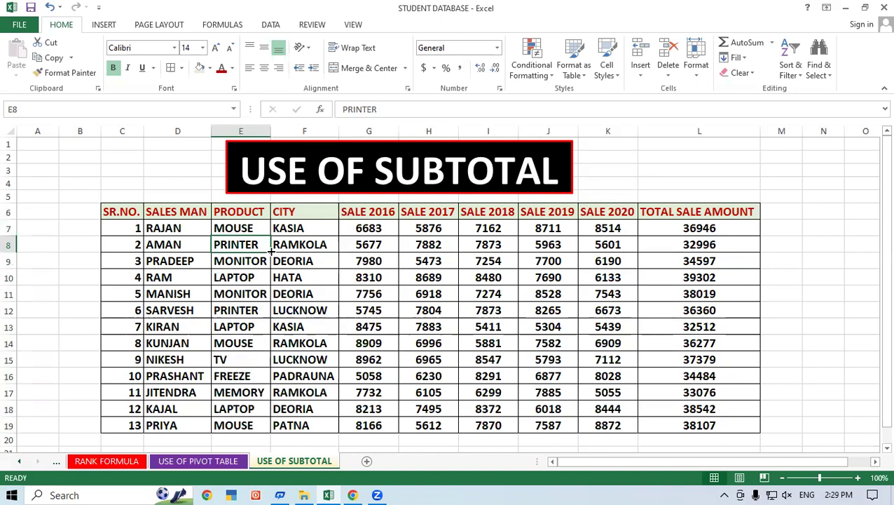
{"action": "left_click", "coordinate": [256, 211]}
{"action": "left_click", "coordinate": [300, 217]}
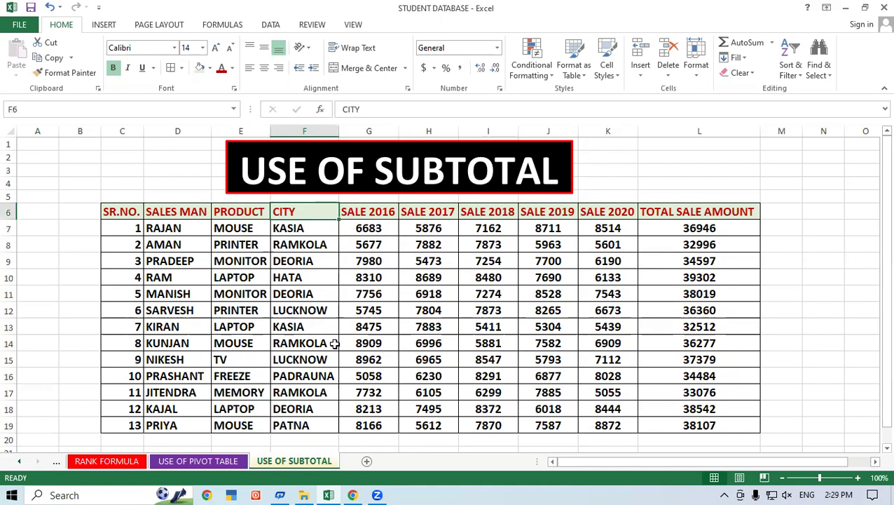
{"action": "left_click_drag", "start_coordinate": [240, 228], "coordinate": [267, 419]}
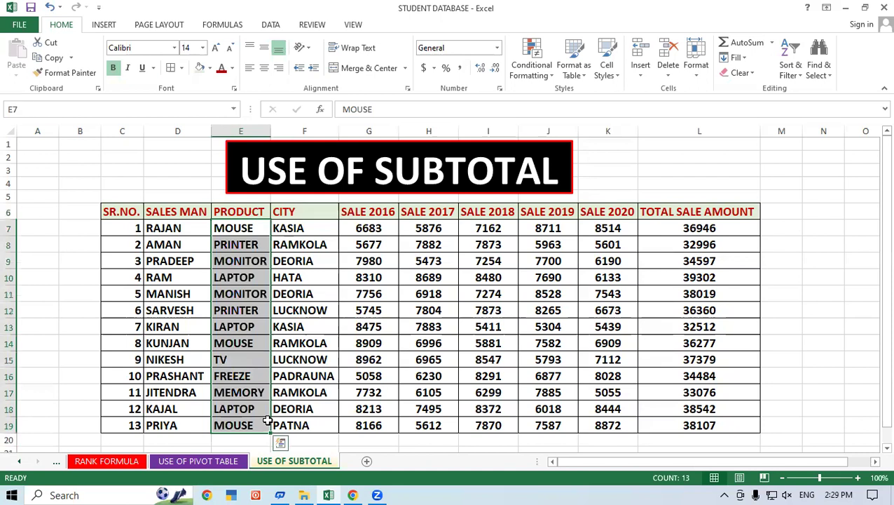
{"action": "left_click", "coordinate": [532, 405]}
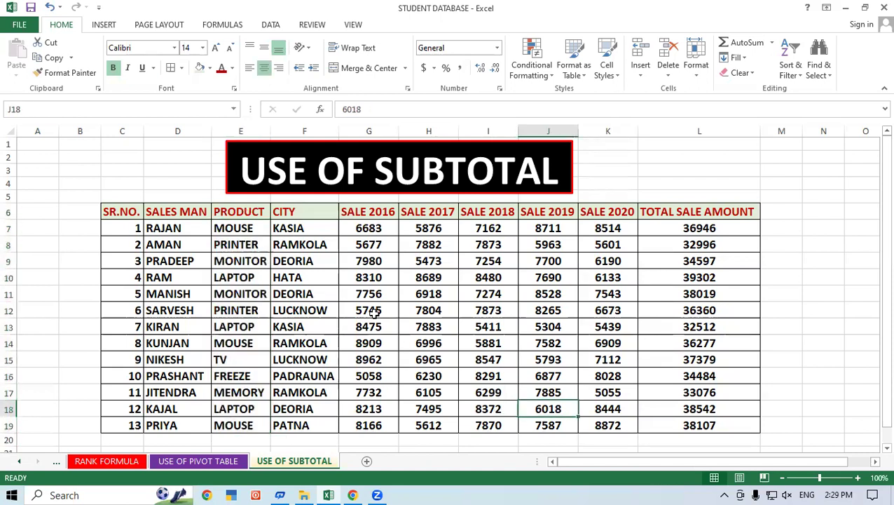
{"action": "left_click_drag", "start_coordinate": [247, 229], "coordinate": [247, 420]}
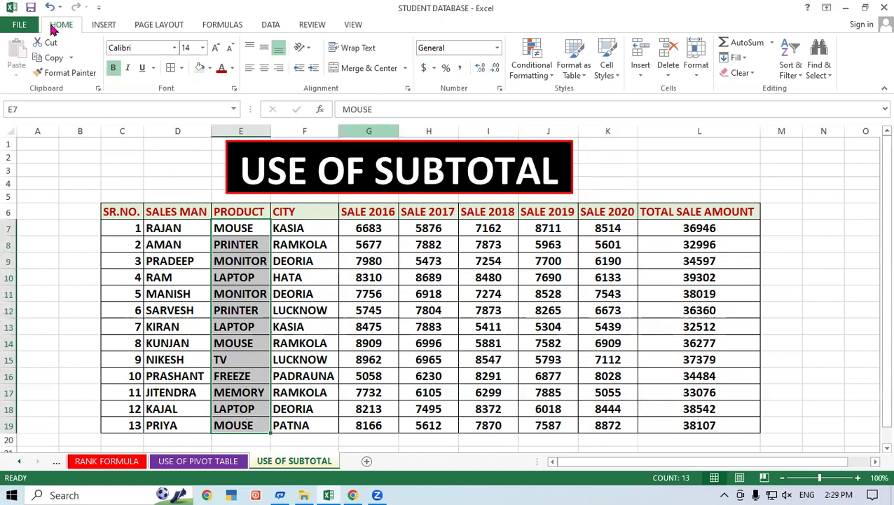
- Sort the table A to Z by PRODUCT, expanding the selection so whole rows stay together
{"action": "left_click", "coordinate": [792, 70]}
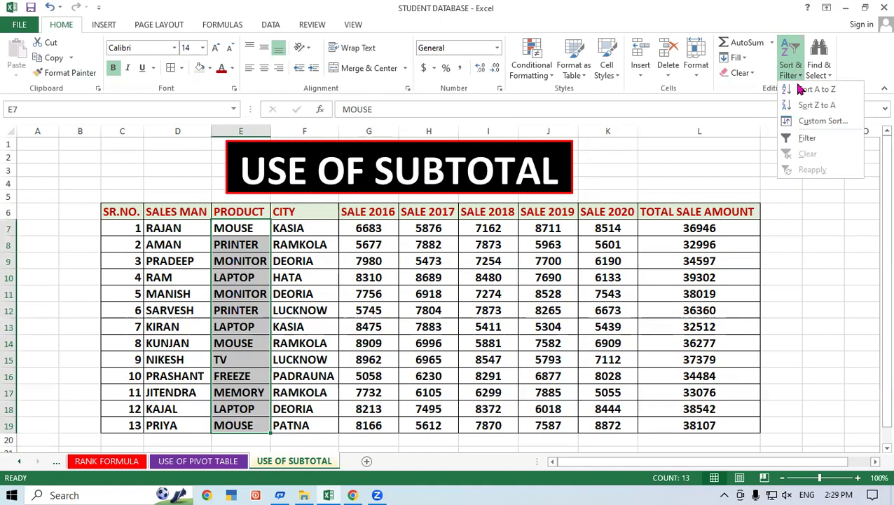
{"action": "left_click", "coordinate": [813, 91]}
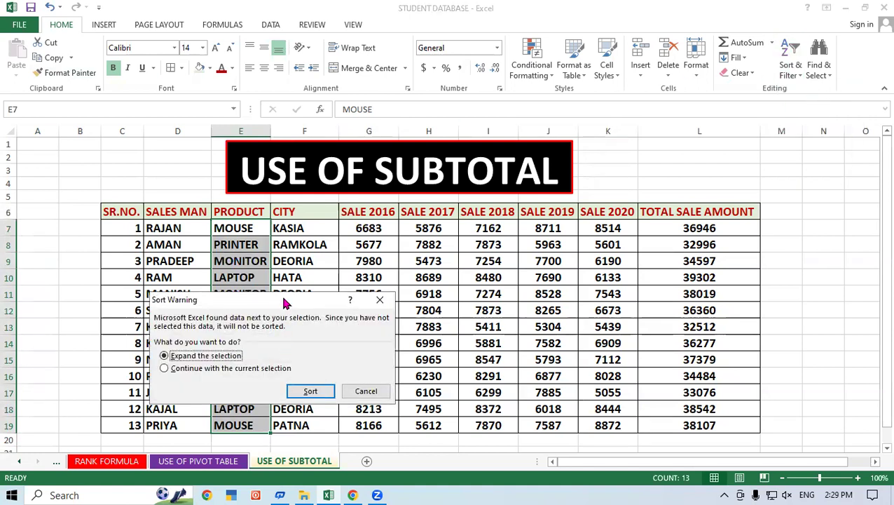
{"action": "left_click_drag", "start_coordinate": [285, 302], "coordinate": [568, 181]}
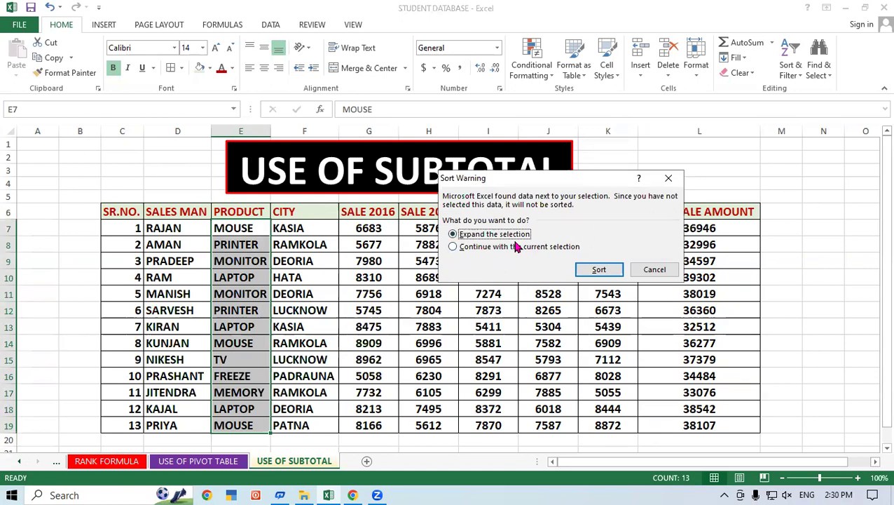
{"action": "left_click", "coordinate": [604, 272]}
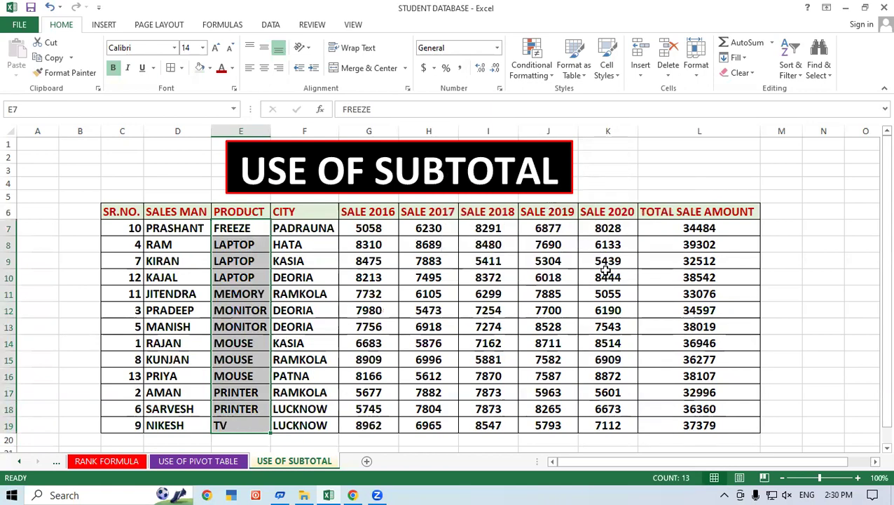
- Check the sorted order by selecting the FREEZE entry and the three LAPTOP entries
{"action": "left_click", "coordinate": [606, 271]}
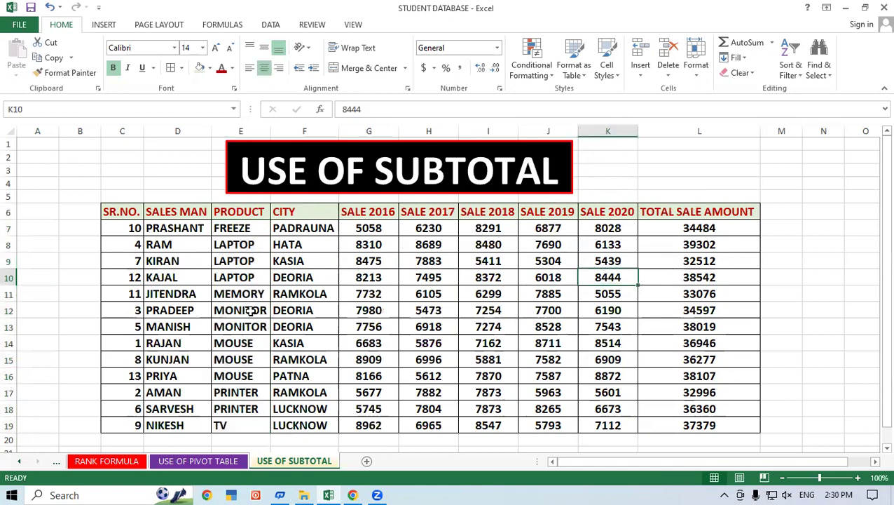
{"action": "left_click_drag", "start_coordinate": [239, 230], "coordinate": [233, 425]}
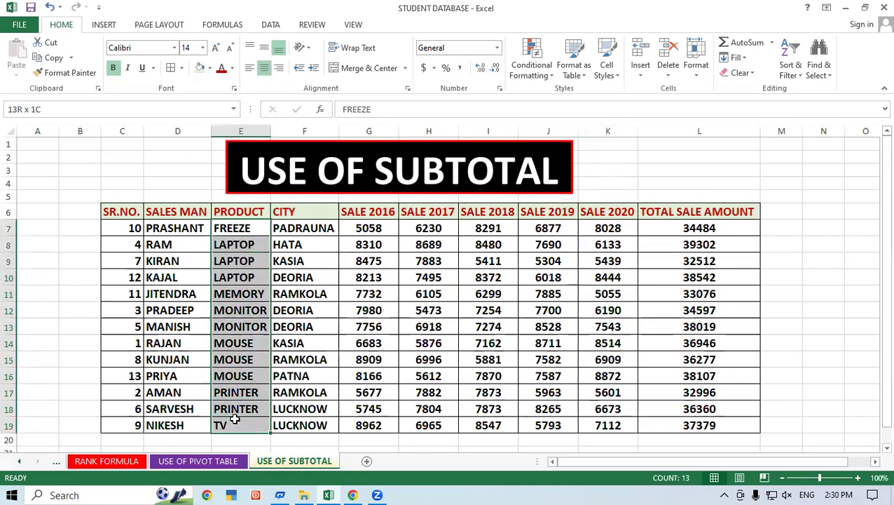
{"action": "left_click", "coordinate": [363, 385]}
{"action": "left_click", "coordinate": [243, 229]}
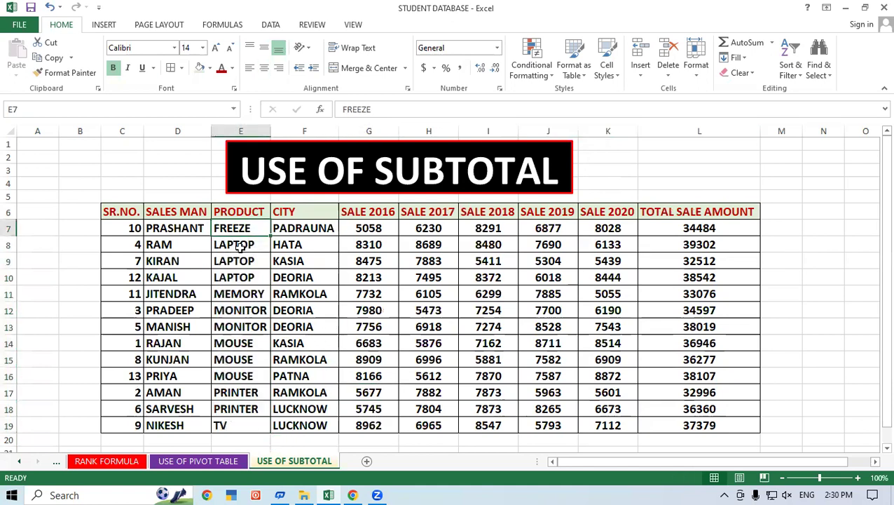
{"action": "left_click", "coordinate": [240, 247]}
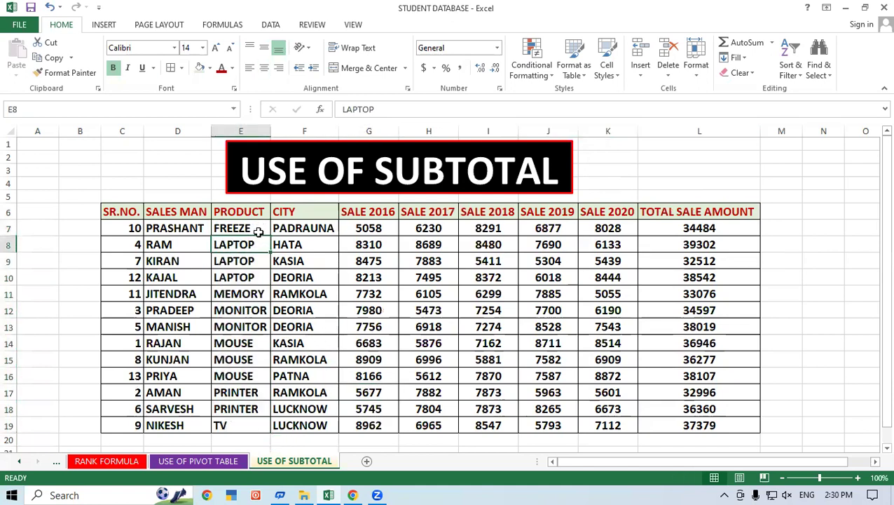
{"action": "left_click", "coordinate": [248, 256]}
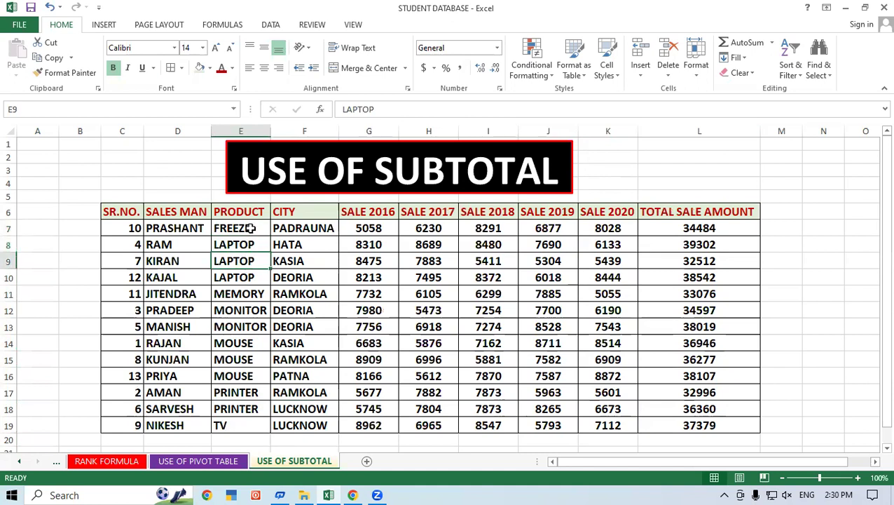
{"action": "left_click", "coordinate": [250, 228]}
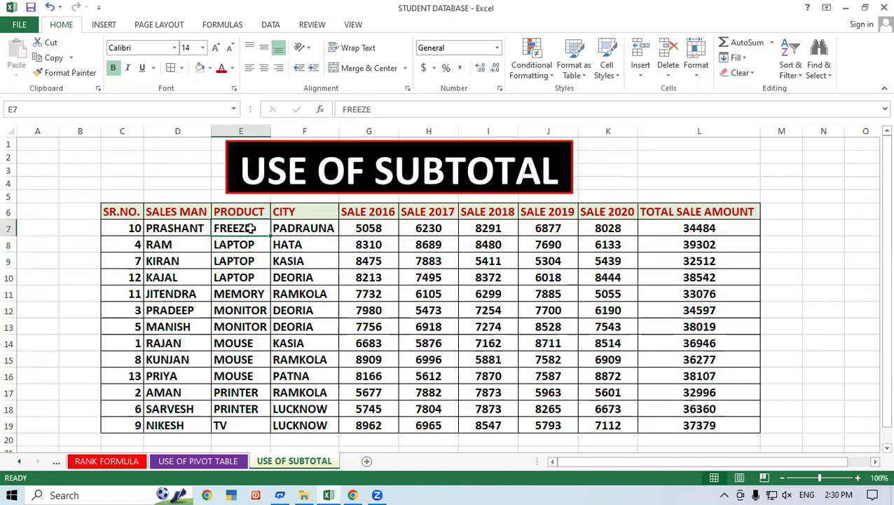
{"action": "left_click_drag", "start_coordinate": [245, 244], "coordinate": [249, 268]}
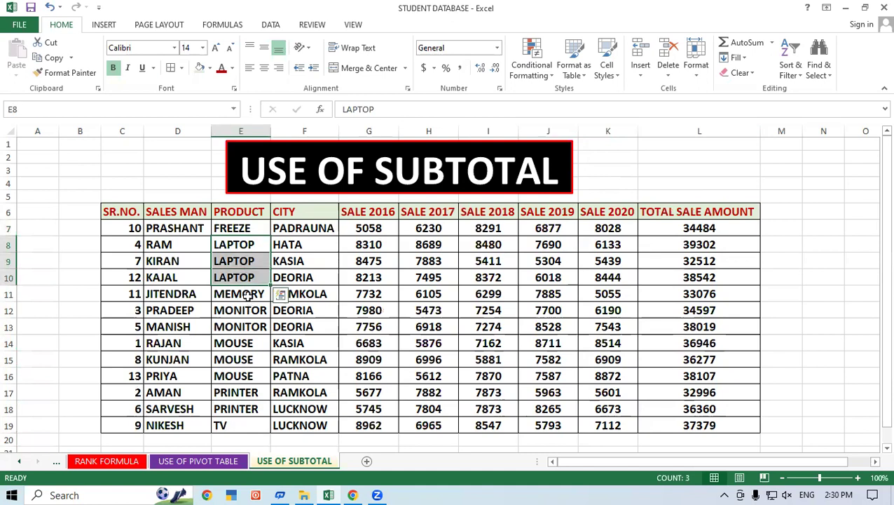
- Check the MEMORY, MONITOR, MOUSE and PRINTER groups, then select the whole table C6:L19
{"action": "left_click", "coordinate": [248, 297]}
{"action": "left_click_drag", "start_coordinate": [245, 308], "coordinate": [246, 409]}
{"action": "left_click", "coordinate": [238, 394]}
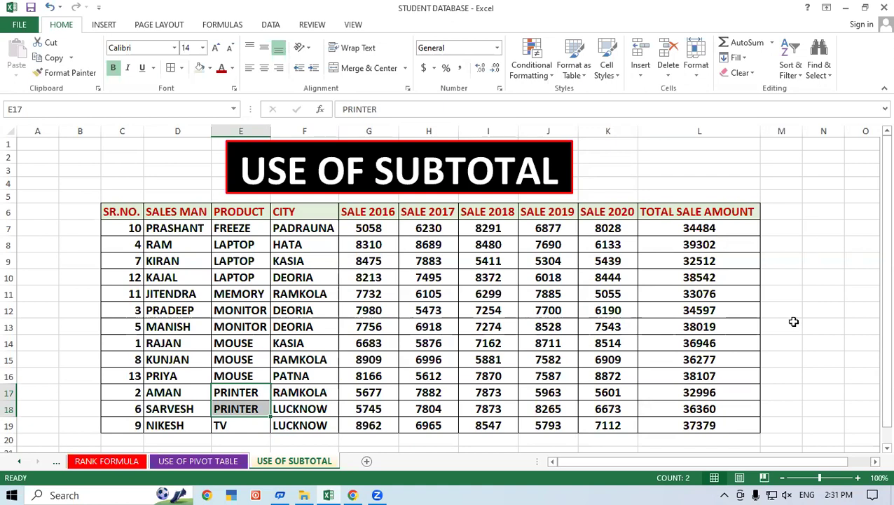
{"action": "left_click", "coordinate": [691, 408]}
{"action": "left_click_drag", "start_coordinate": [133, 206], "coordinate": [698, 419]}
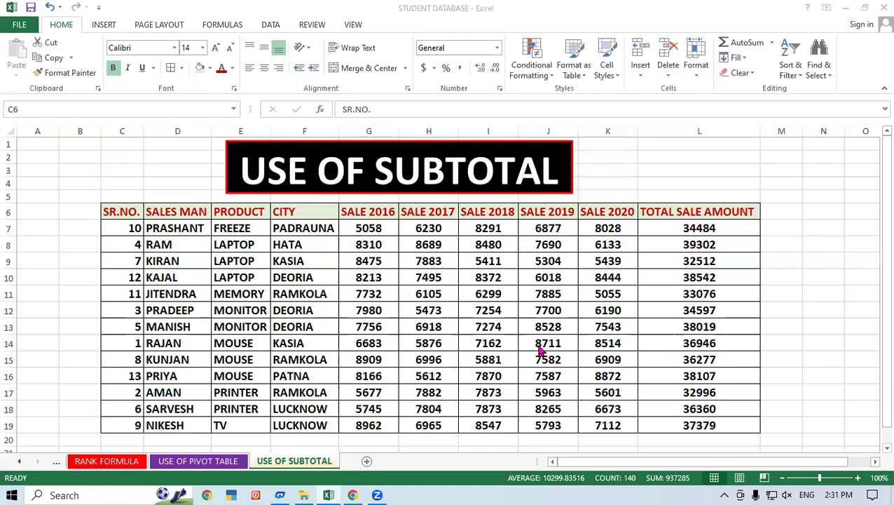
- With the whole sales table selected, open the Subtotal dialog from the Data tab's Outline group
{"action": "key", "text": "ctrl+a"}
{"action": "left_click", "coordinate": [273, 25]}
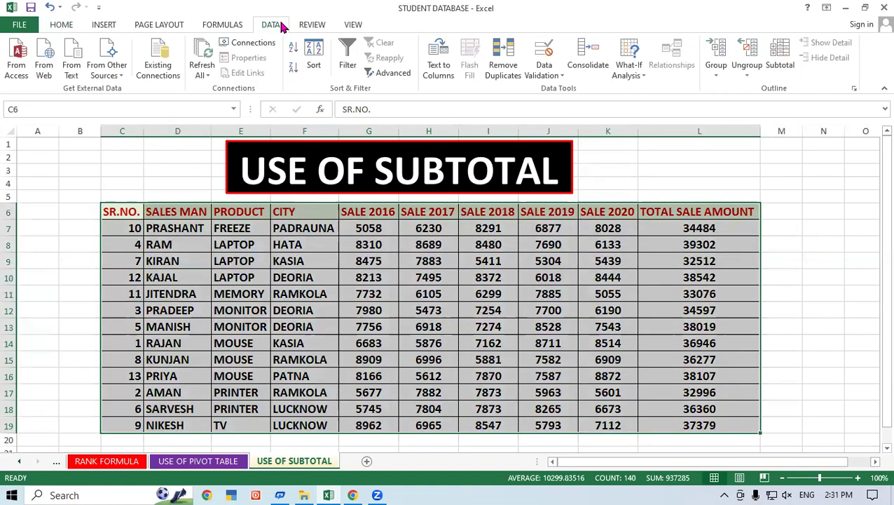
{"action": "left_click", "coordinate": [778, 53]}
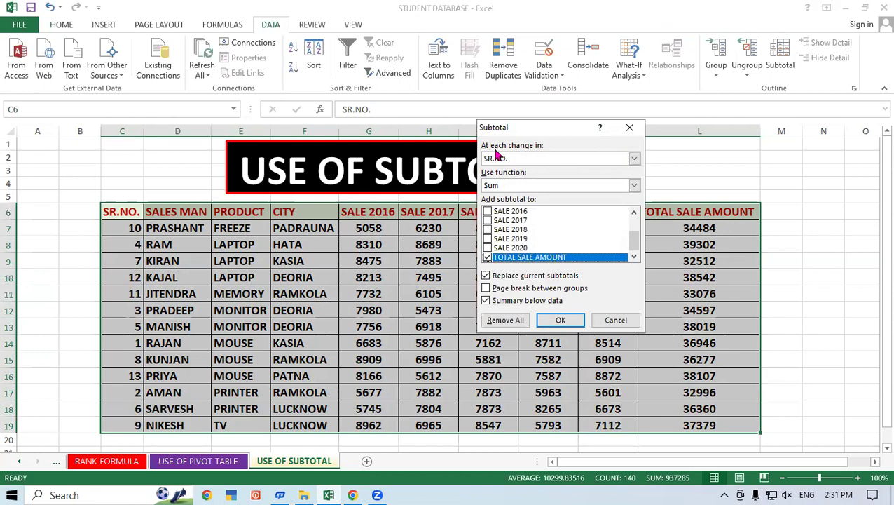
- Add Sum subtotals of TOTAL SALE AMOUNT at each change in PRODUCT
{"action": "scroll", "coordinate": [552, 220], "scroll_direction": "up", "scroll_amount": 2}
{"action": "scroll", "coordinate": [552, 220], "scroll_direction": "down", "scroll_amount": 2}
{"action": "scroll", "coordinate": [556, 177], "scroll_direction": "up", "scroll_amount": 2}
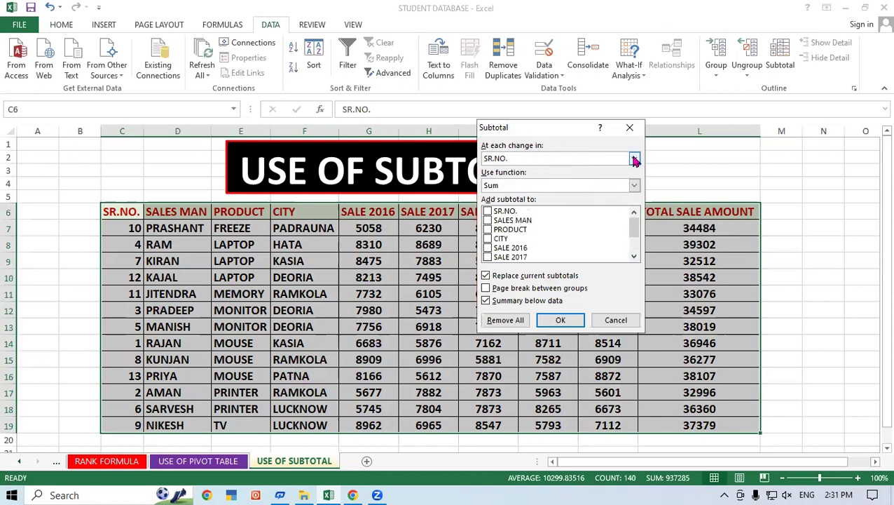
{"action": "left_click", "coordinate": [635, 160]}
{"action": "left_click", "coordinate": [560, 191]}
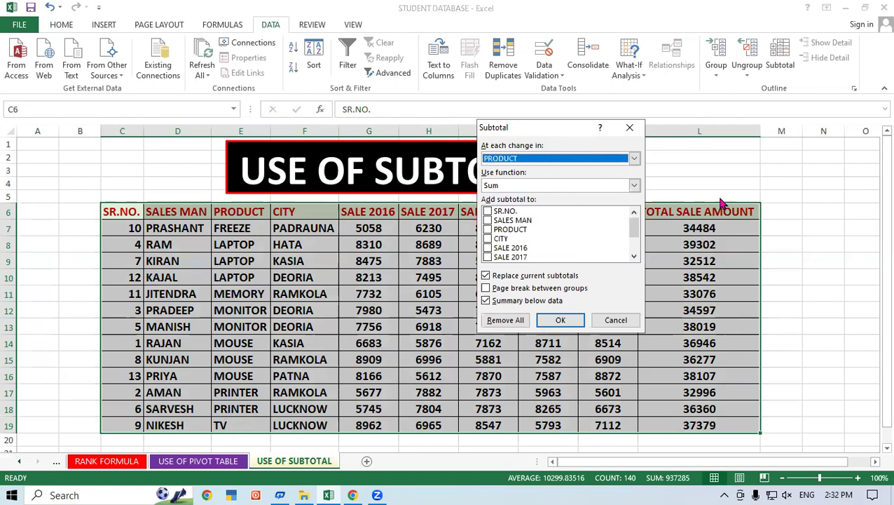
{"action": "left_click", "coordinate": [634, 186]}
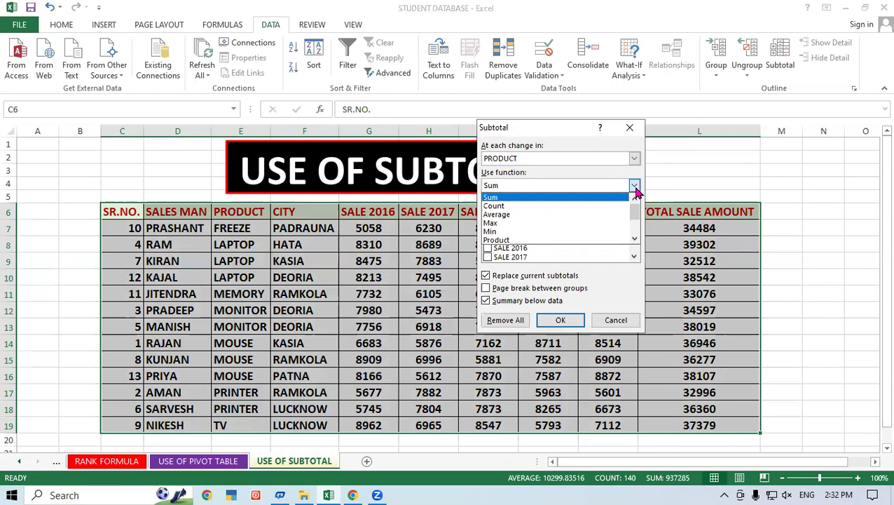
{"action": "left_click", "coordinate": [520, 200]}
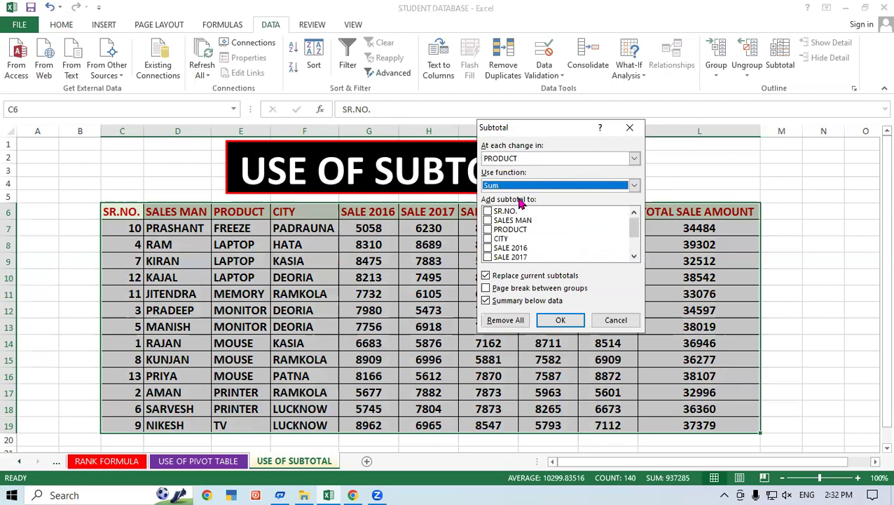
{"action": "mouse_move", "coordinate": [637, 230]}
{"action": "left_mouse_down"}
{"action": "mouse_move", "coordinate": [637, 255]}
{"action": "mouse_move", "coordinate": [635, 225]}
{"action": "left_mouse_up"}
{"action": "left_click", "coordinate": [561, 320]}
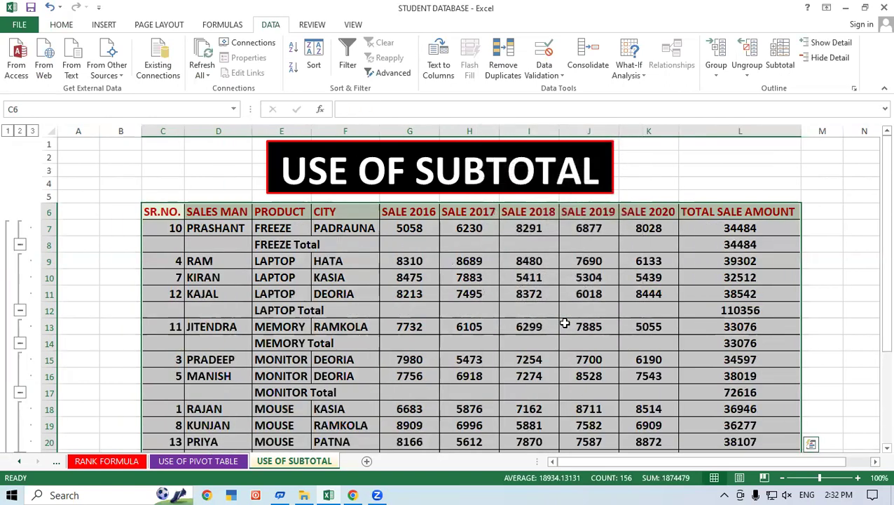
- Autofit column E so labels like MONITOR Total fit, and inspect the FREEZE subtotal
{"action": "left_click", "coordinate": [565, 323]}
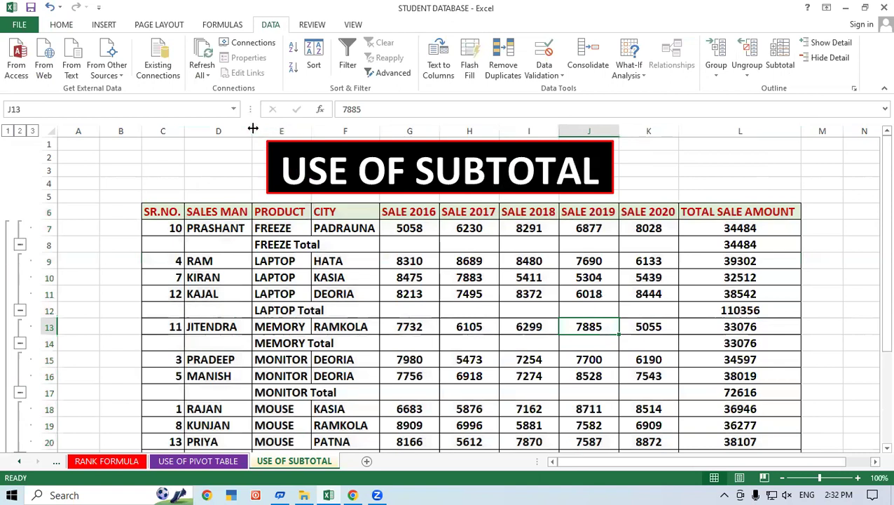
{"action": "double_click", "coordinate": [311, 130]}
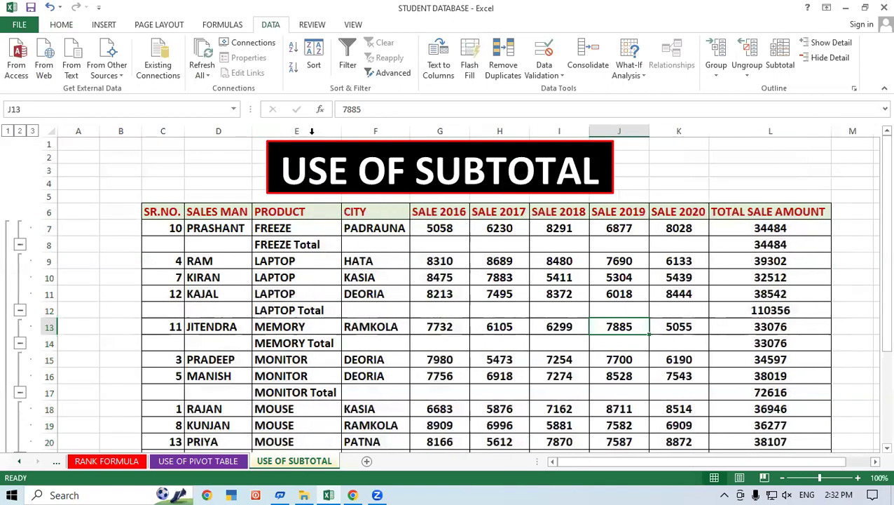
{"action": "left_click", "coordinate": [419, 260]}
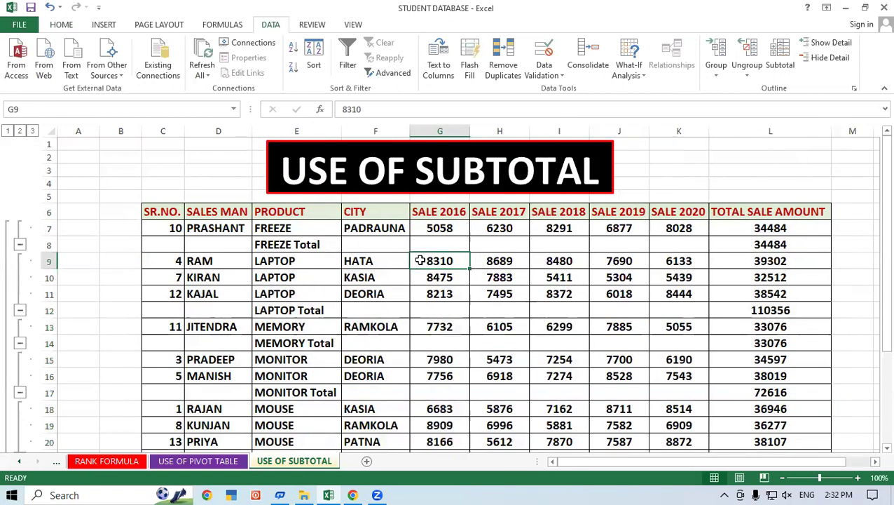
{"action": "left_click", "coordinate": [267, 239]}
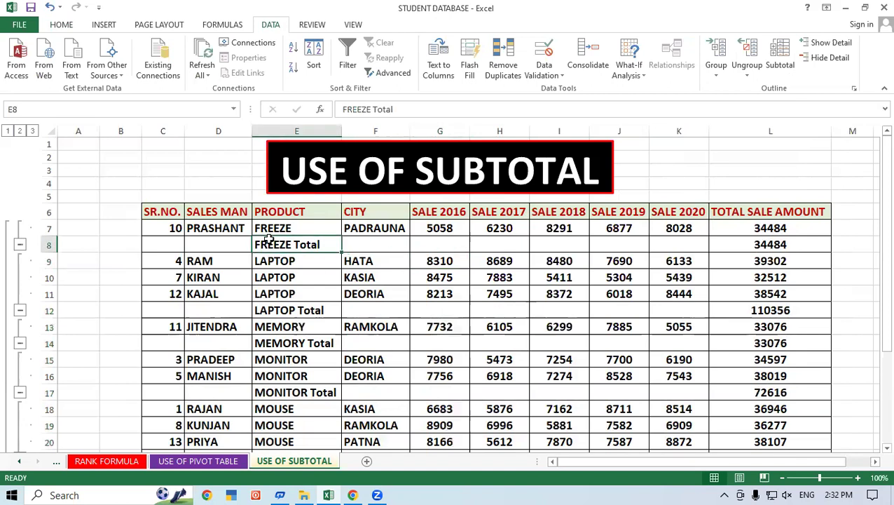
{"action": "left_click", "coordinate": [755, 241]}
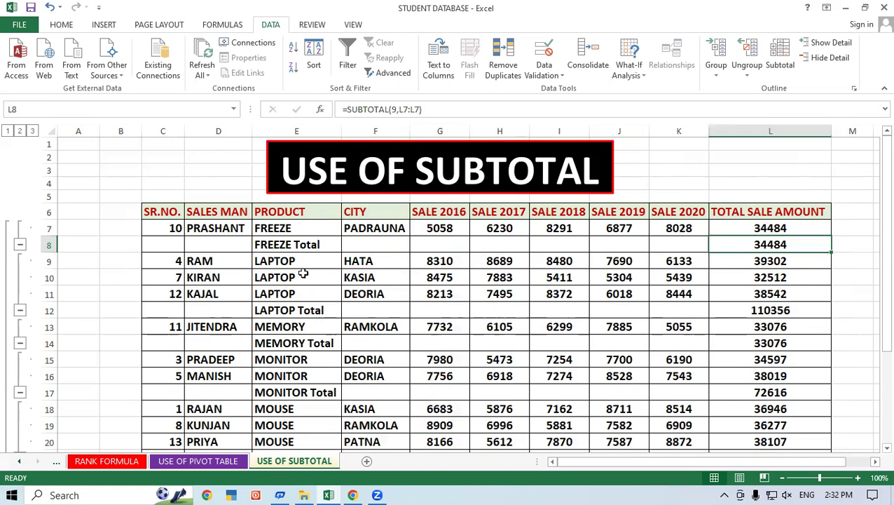
- Inspect the LAPTOP, MEMORY and MONITOR Total rows and their SUBTOTAL formulas
{"action": "mouse_move", "coordinate": [290, 260]}
{"action": "left_mouse_down"}
{"action": "mouse_move", "coordinate": [299, 293]}
{"action": "mouse_move", "coordinate": [749, 311]}
{"action": "left_mouse_up"}
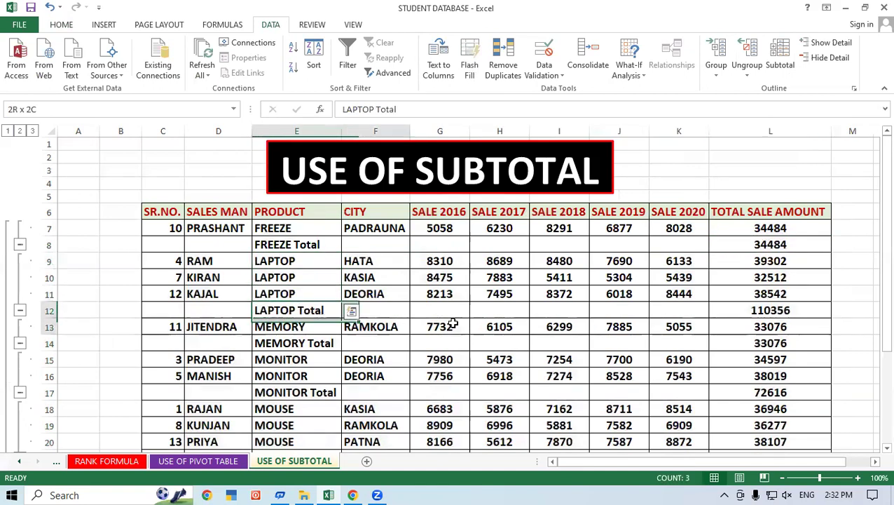
{"action": "left_click", "coordinate": [757, 310]}
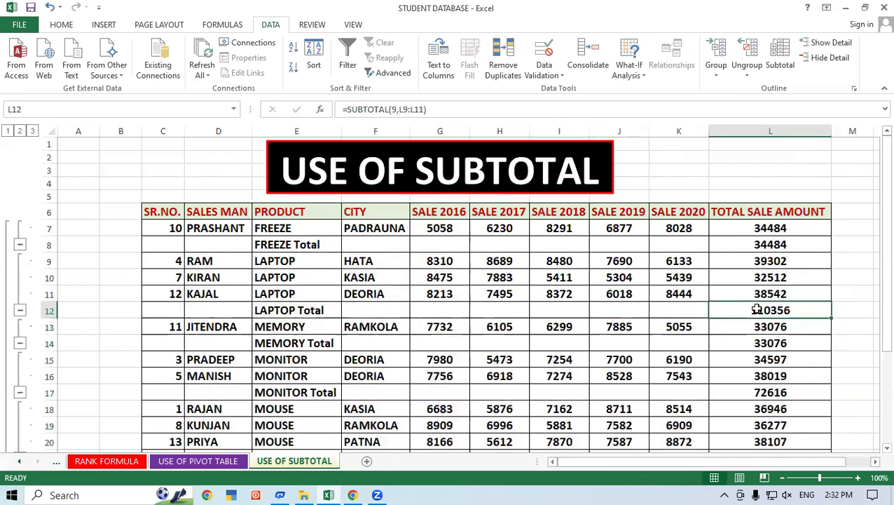
{"action": "left_click_drag", "start_coordinate": [263, 343], "coordinate": [774, 343]}
{"action": "left_click", "coordinate": [781, 344]}
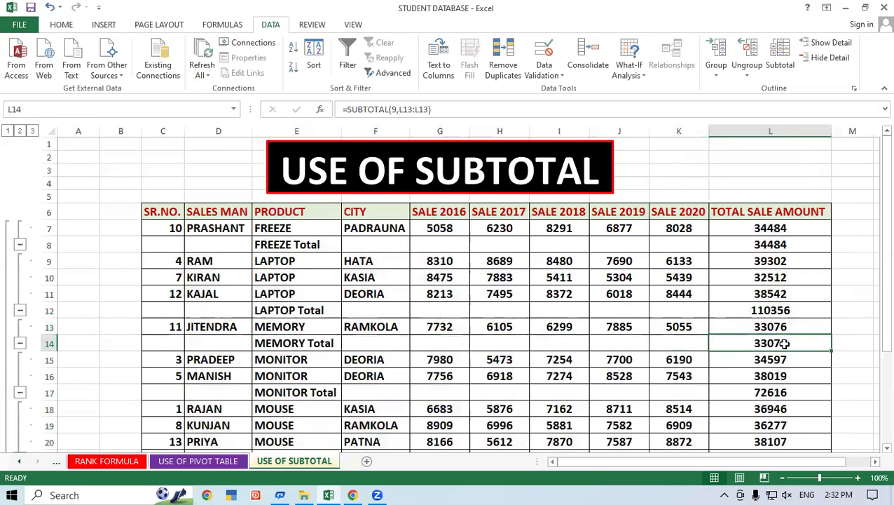
{"action": "scroll", "coordinate": [778, 340], "scroll_direction": "down", "scroll_amount": 2}
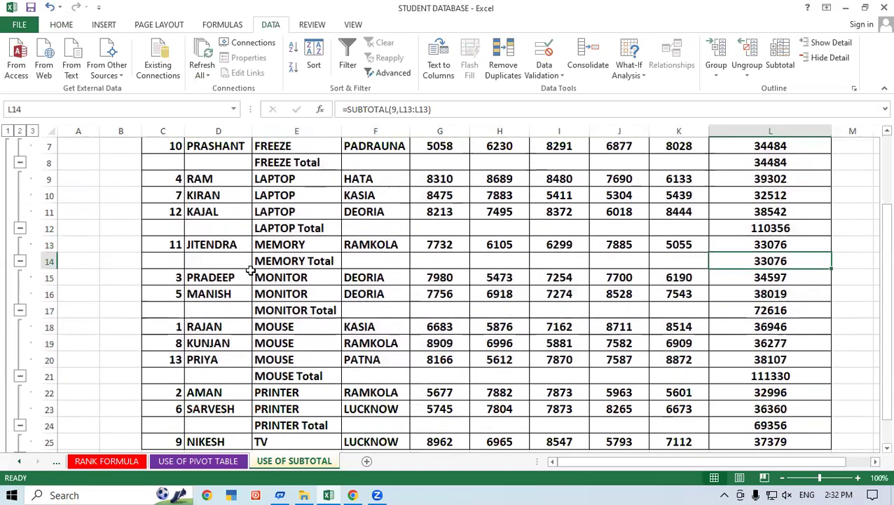
{"action": "left_click_drag", "start_coordinate": [294, 309], "coordinate": [748, 309]}
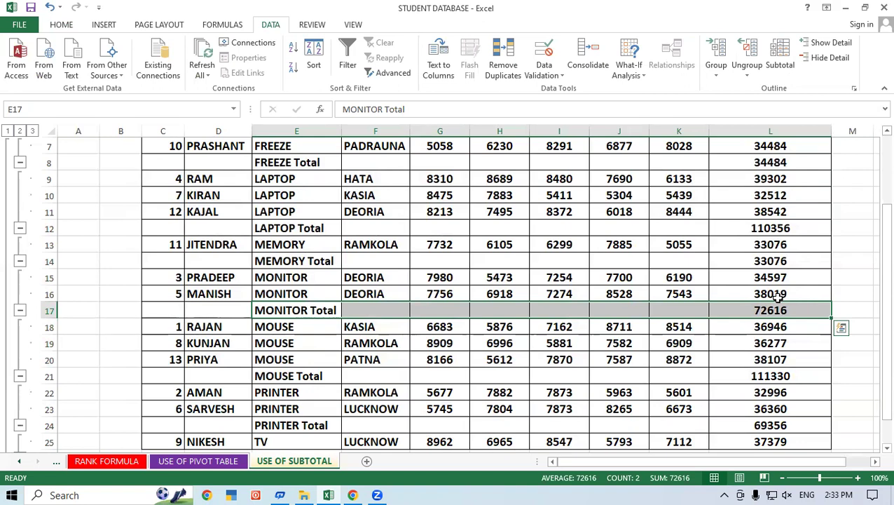
{"action": "left_click", "coordinate": [874, 463]}
{"action": "left_click", "coordinate": [874, 462]}
{"action": "left_click", "coordinate": [774, 277]}
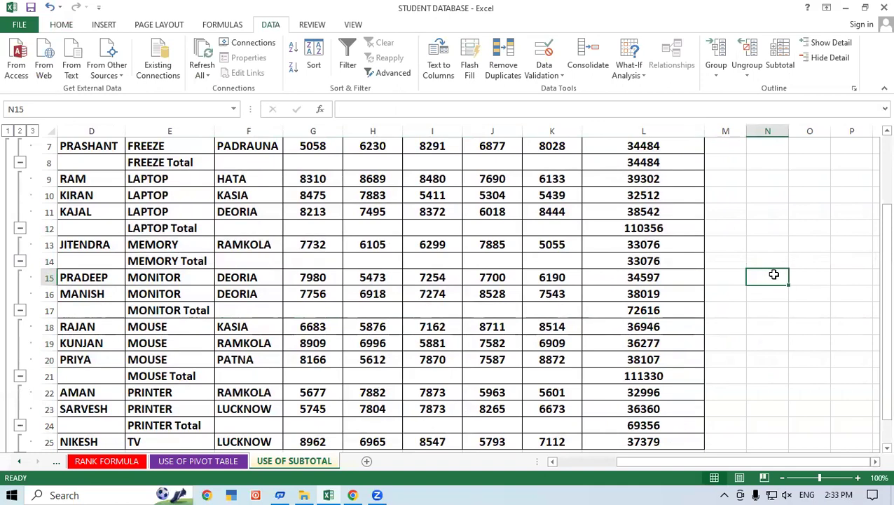
- Enter =34597+38019 in N15, giving 72616, and compare it with the MONITOR Total formula
{"action": "type", "text": "="}
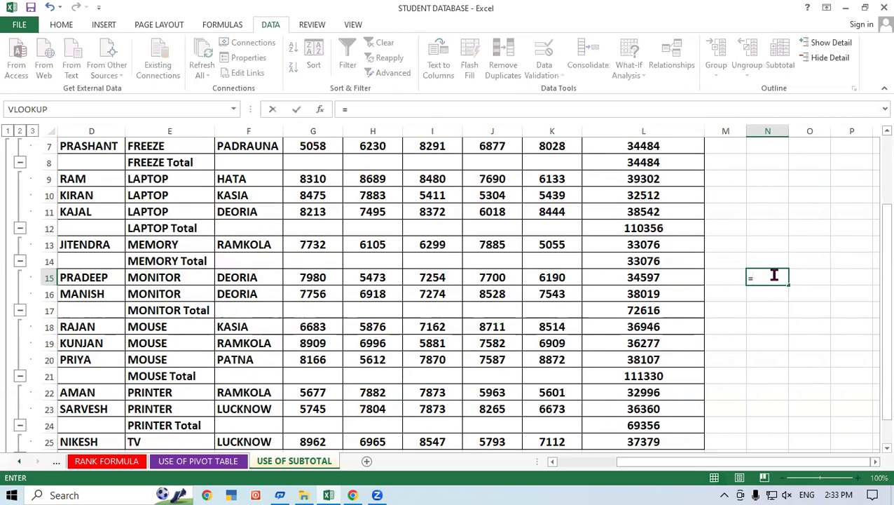
{"action": "type", "text": "34597"}
{"action": "type", "text": "+"}
{"action": "type", "text": "38019"}
{"action": "key", "text": "Return"}
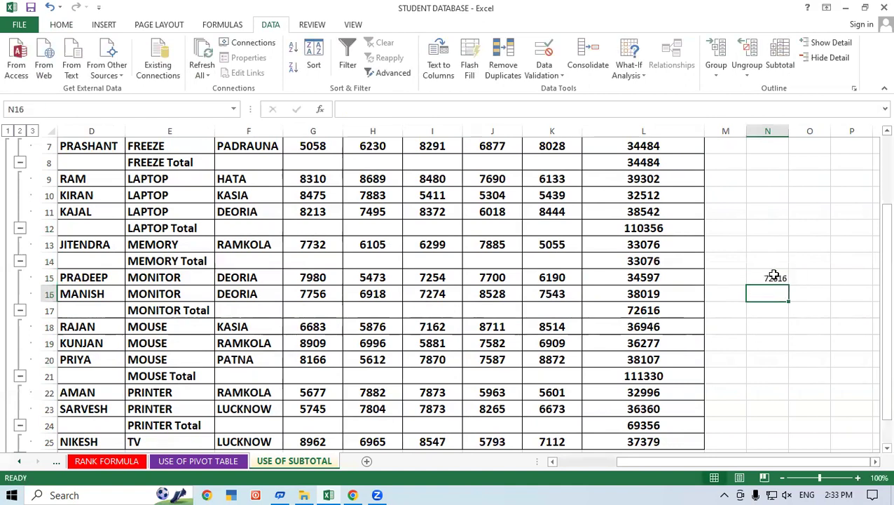
{"action": "left_click", "coordinate": [762, 328]}
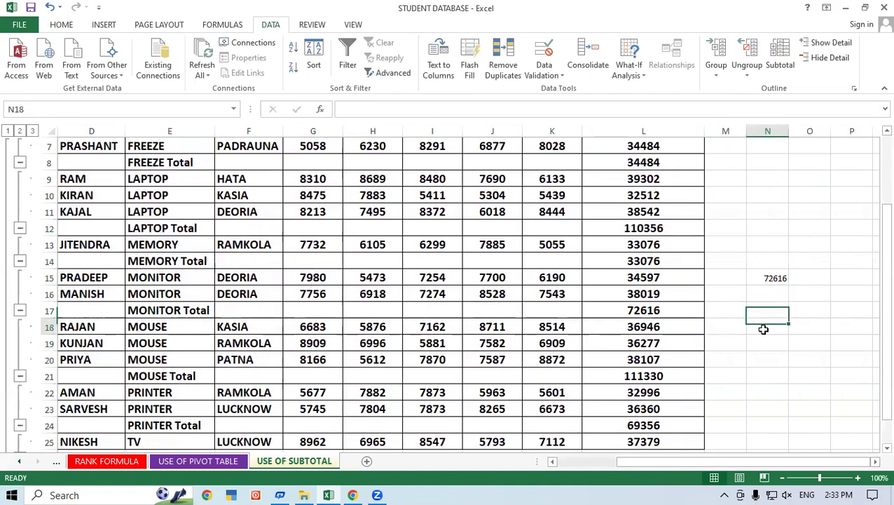
{"action": "left_click", "coordinate": [766, 277]}
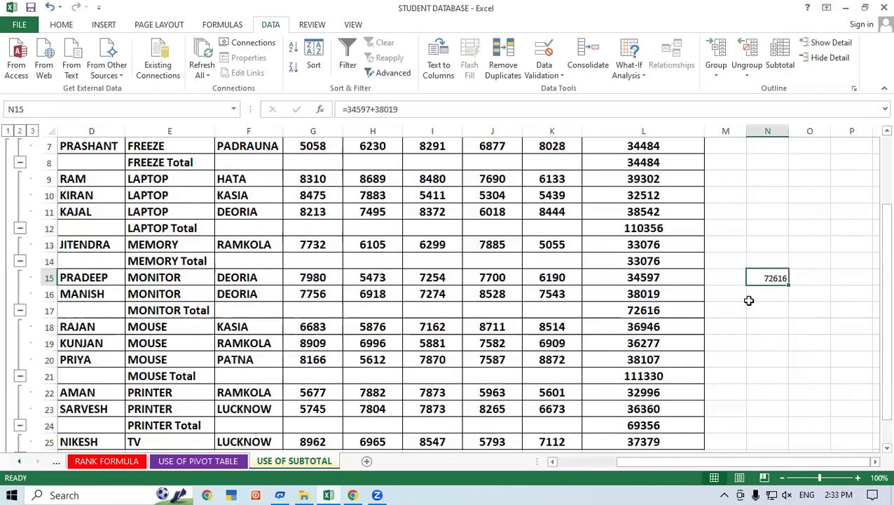
{"action": "left_click", "coordinate": [652, 310]}
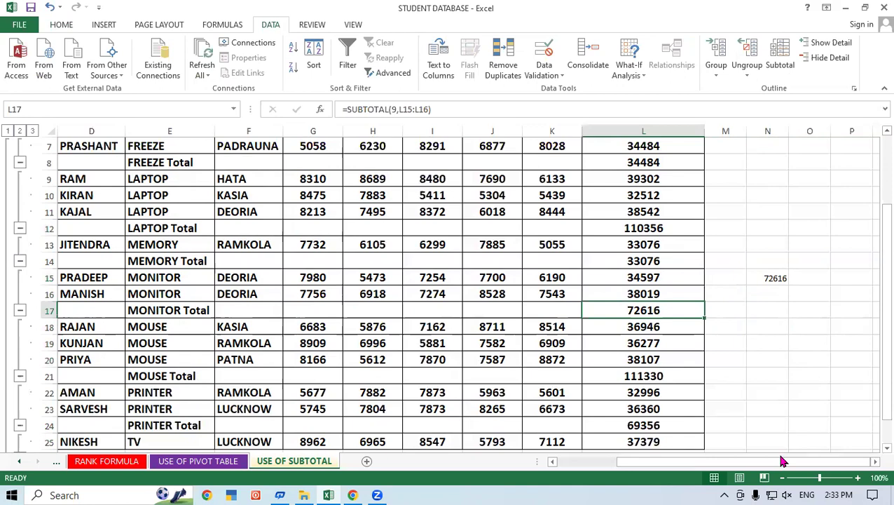
- Inspect the MONITOR rows and the =SUBTOTAL(9,L15:L16) formula behind MONITOR Total, returning 72616
{"action": "left_click_drag", "start_coordinate": [781, 465], "coordinate": [743, 464]}
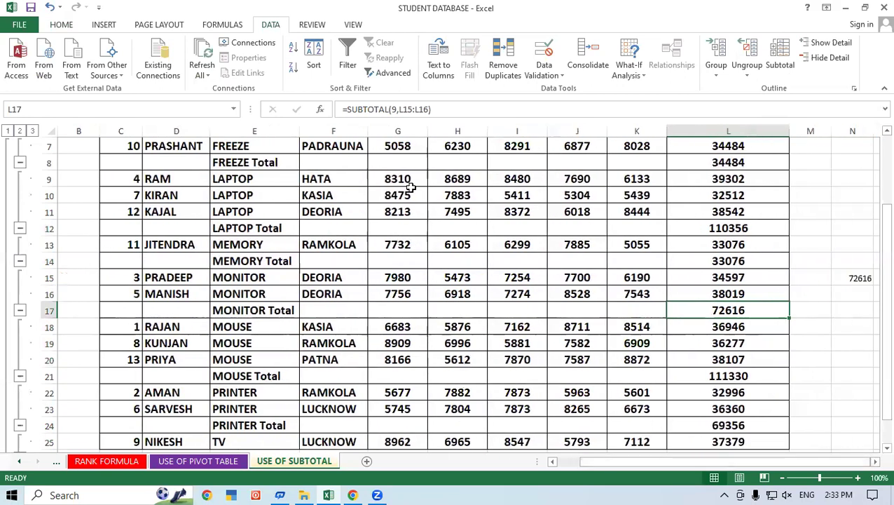
{"action": "left_click_drag", "start_coordinate": [244, 280], "coordinate": [254, 293]}
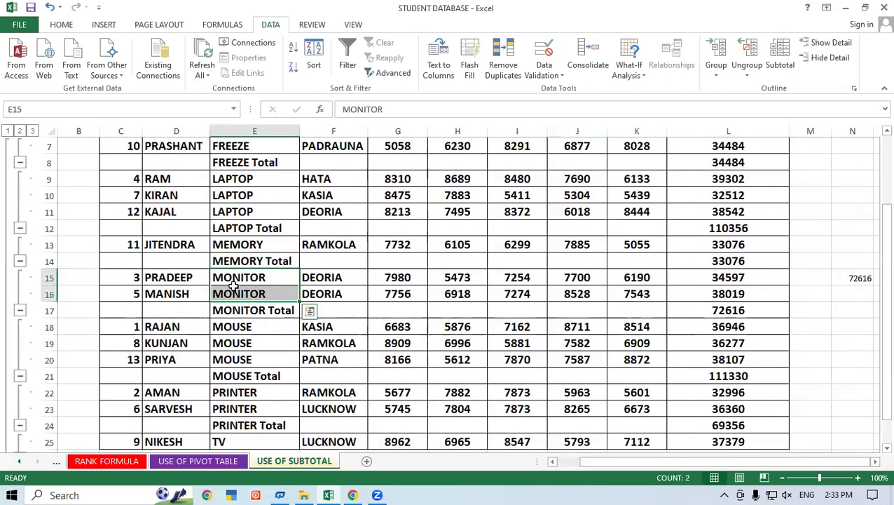
{"action": "left_click_drag", "start_coordinate": [182, 272], "coordinate": [257, 300]}
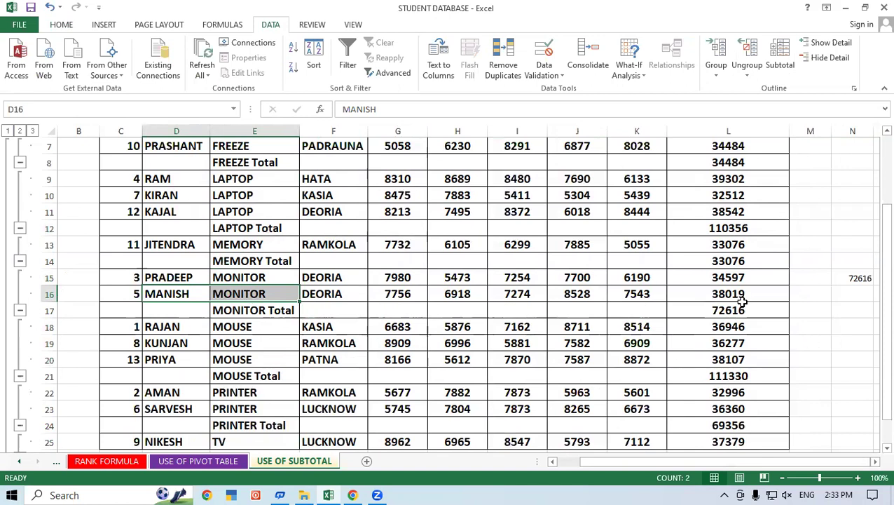
{"action": "left_click", "coordinate": [720, 309]}
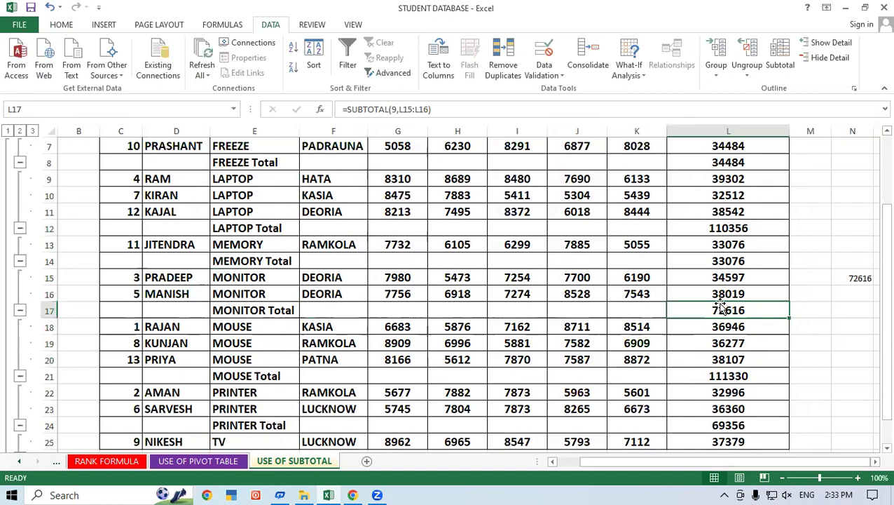
{"action": "scroll", "coordinate": [721, 306], "scroll_direction": "up", "scroll_amount": 2}
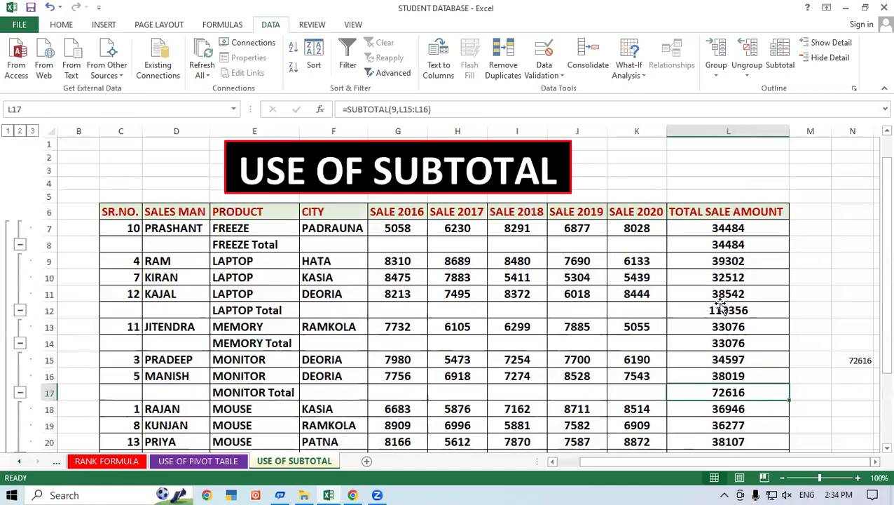
{"action": "scroll", "coordinate": [131, 232], "scroll_direction": "down", "scroll_amount": 1}
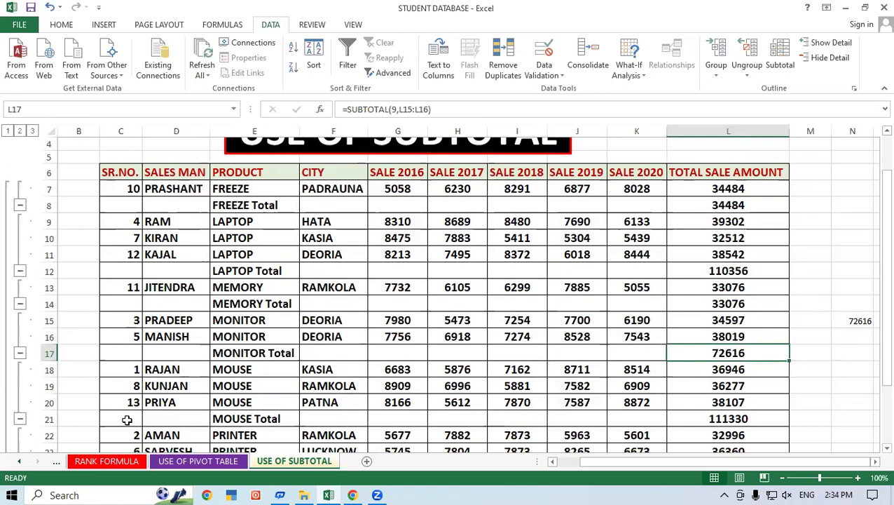
{"action": "scroll", "coordinate": [105, 414], "scroll_direction": "down", "scroll_amount": 3}
- Collapse the TV, PRINTER, MOUSE, MONITOR, MEMORY, LAPTOP and FREEZE groups to their total lines
{"action": "left_click", "coordinate": [20, 359]}
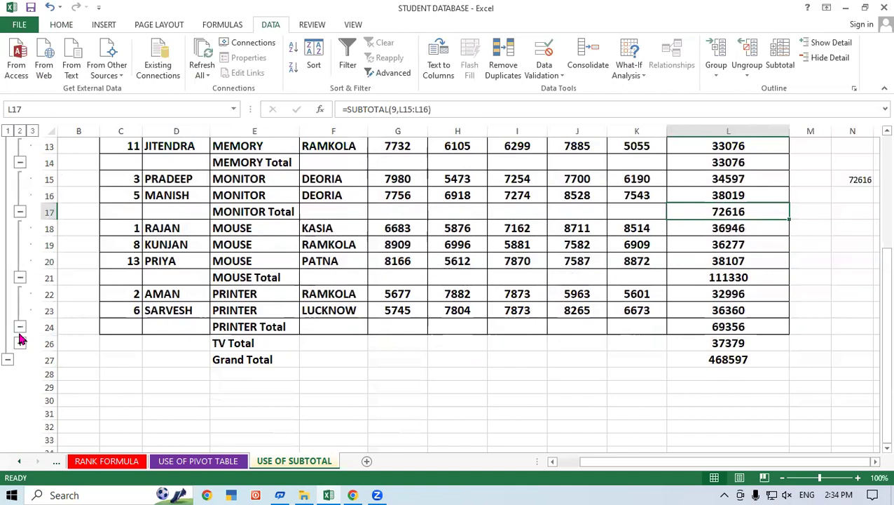
{"action": "left_click", "coordinate": [19, 327]}
{"action": "left_click", "coordinate": [20, 278]}
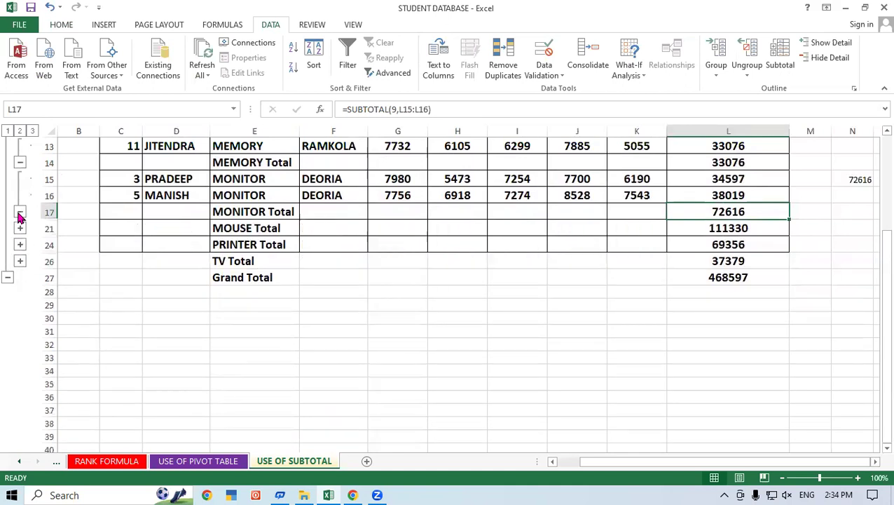
{"action": "left_click", "coordinate": [20, 212]}
{"action": "scroll", "coordinate": [19, 213], "scroll_direction": "up", "scroll_amount": 1}
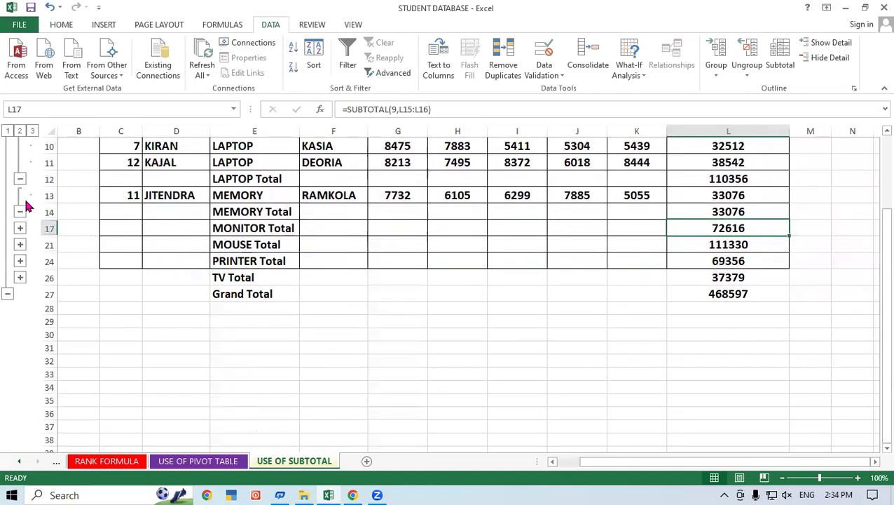
{"action": "left_click", "coordinate": [20, 212]}
{"action": "left_click", "coordinate": [20, 179]}
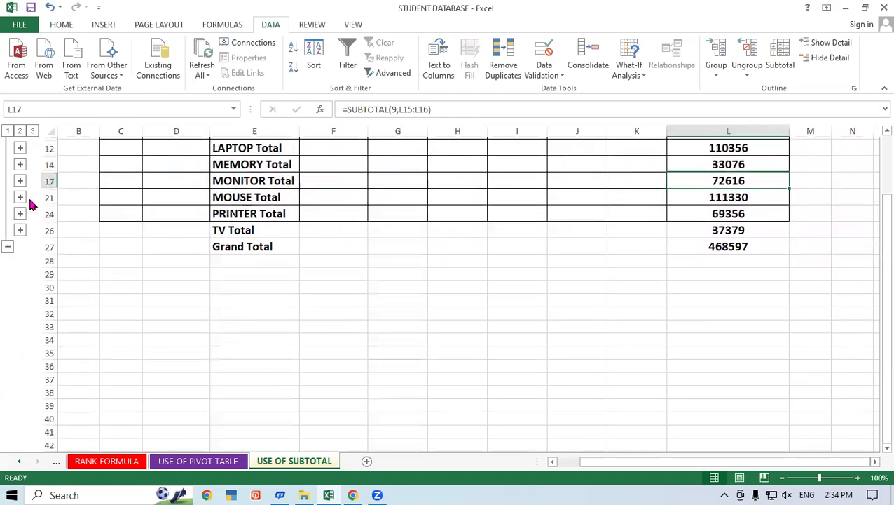
{"action": "scroll", "coordinate": [31, 200], "scroll_direction": "up", "scroll_amount": 3}
{"action": "left_click", "coordinate": [21, 244]}
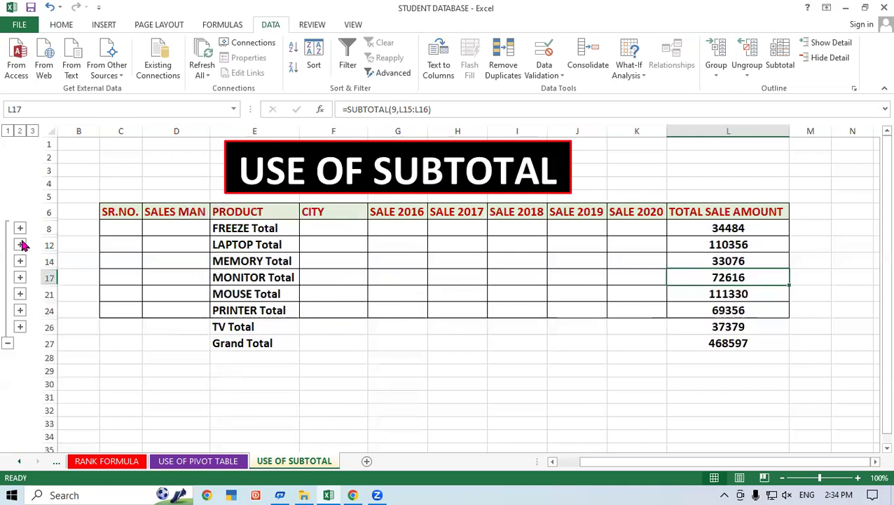
- Check the FREEZE Total row and the SUBTOTAL formula behind LAPTOP Total
{"action": "left_click", "coordinate": [325, 398]}
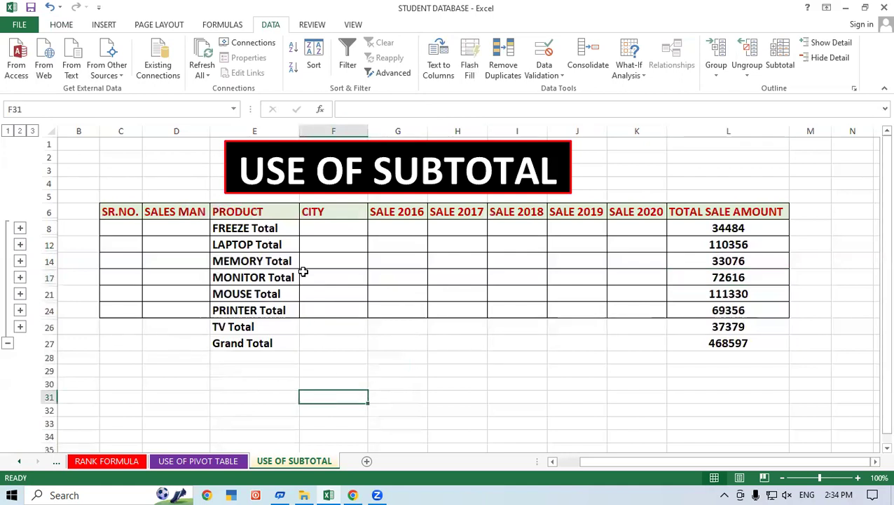
{"action": "left_click_drag", "start_coordinate": [287, 229], "coordinate": [781, 226]}
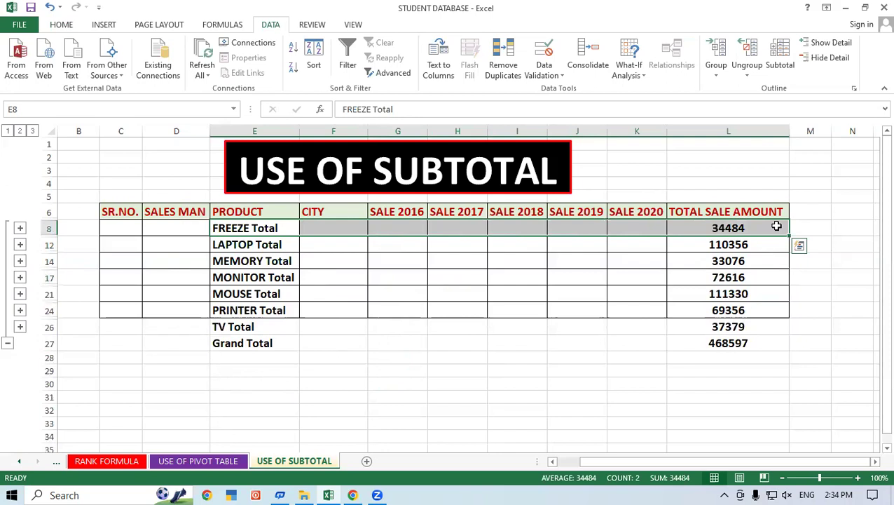
{"action": "left_click", "coordinate": [252, 244]}
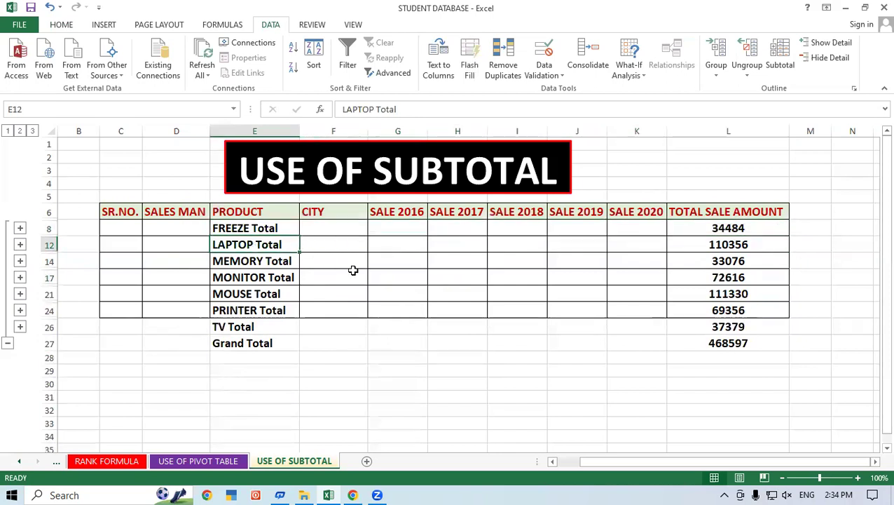
{"action": "left_click", "coordinate": [732, 244]}
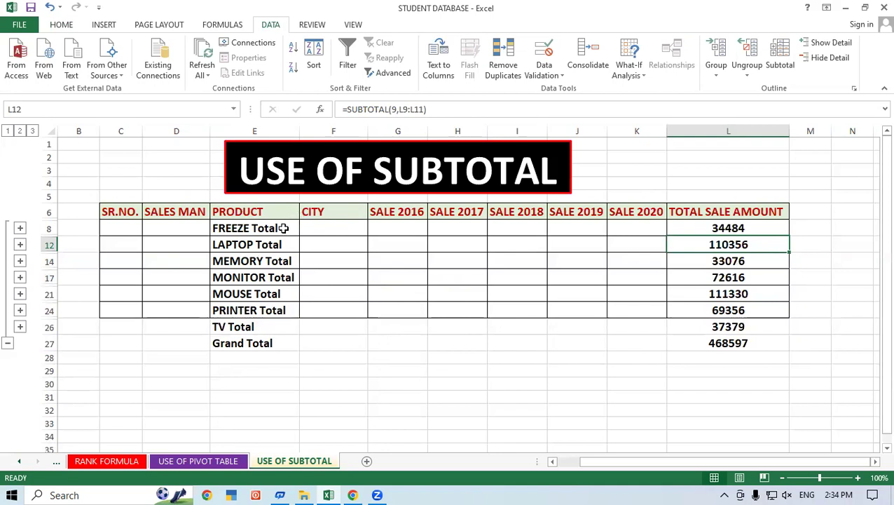
- Expand the FREEZE and LAPTOP groups, select the table, then collapse both groups again
{"action": "left_click", "coordinate": [20, 229]}
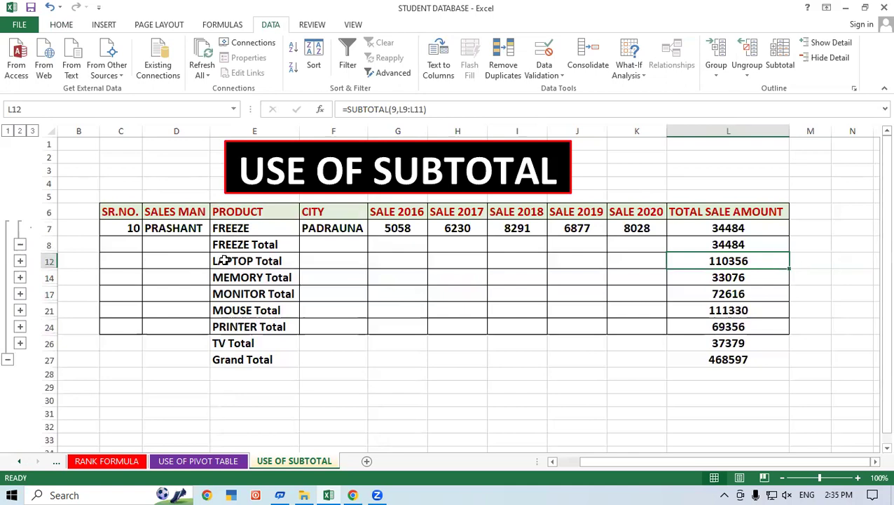
{"action": "left_click", "coordinate": [20, 262]}
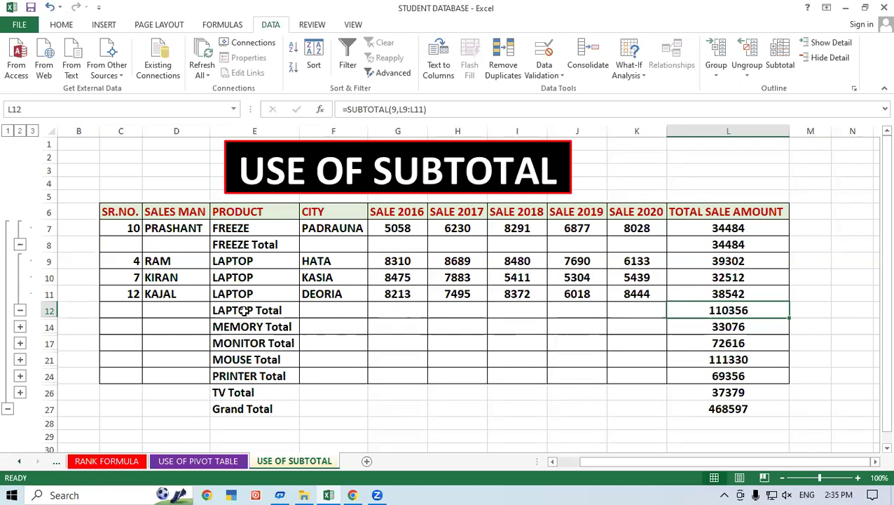
{"action": "left_click_drag", "start_coordinate": [116, 212], "coordinate": [704, 412]}
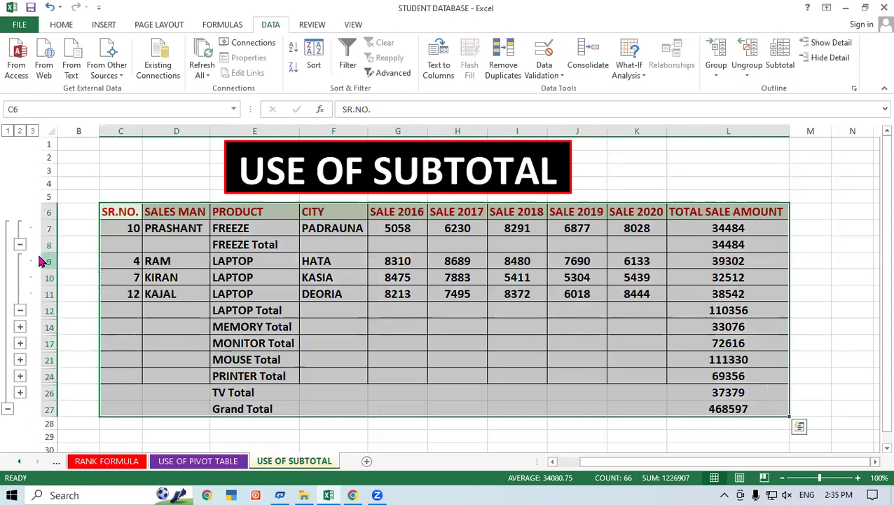
{"action": "left_click", "coordinate": [20, 310]}
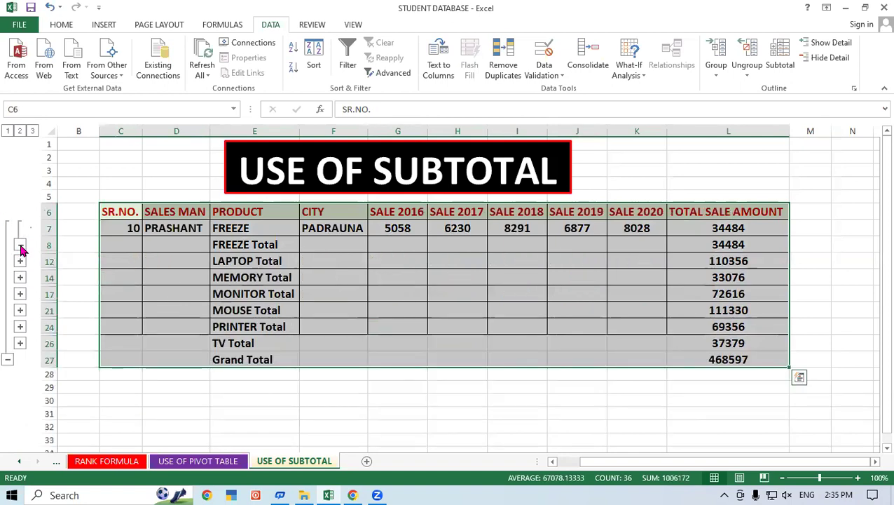
{"action": "left_click", "coordinate": [19, 244]}
- Expand the FREEZE, LAPTOP, MEMORY, MONITOR, MOUSE, PRINTER and TV groups to show every sales row
{"action": "left_click", "coordinate": [19, 229]}
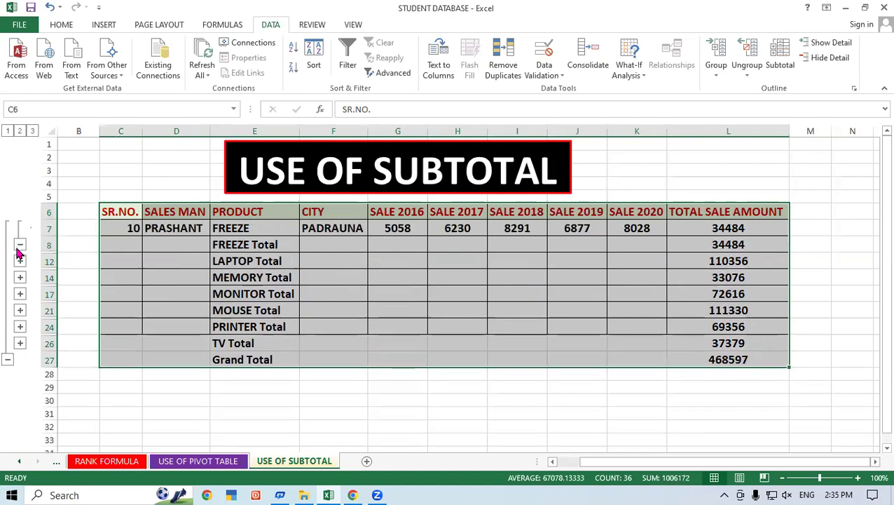
{"action": "left_click", "coordinate": [19, 260]}
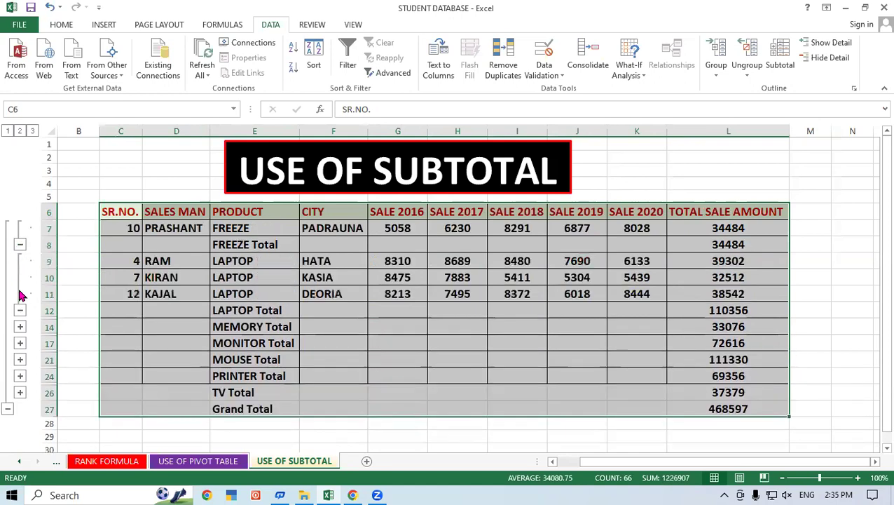
{"action": "left_click", "coordinate": [20, 327]}
{"action": "left_click", "coordinate": [20, 360]}
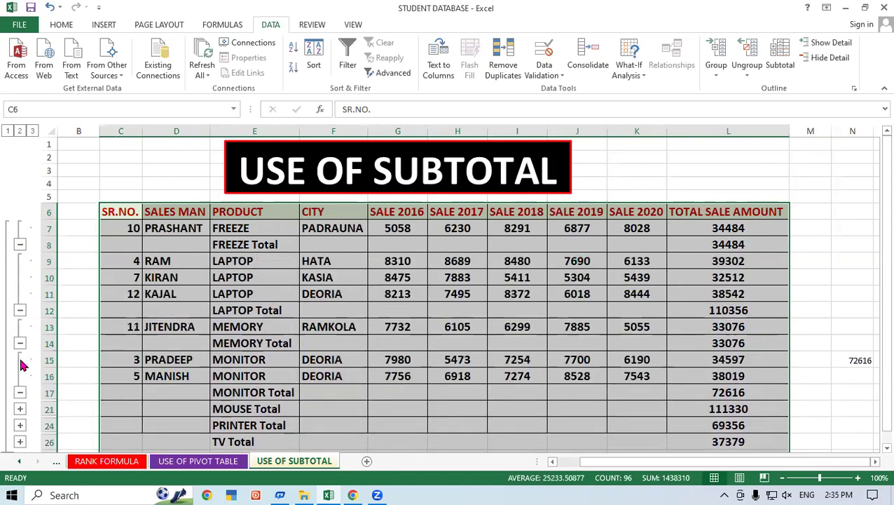
{"action": "scroll", "coordinate": [21, 316], "scroll_direction": "down", "scroll_amount": 3}
{"action": "left_click", "coordinate": [20, 277]}
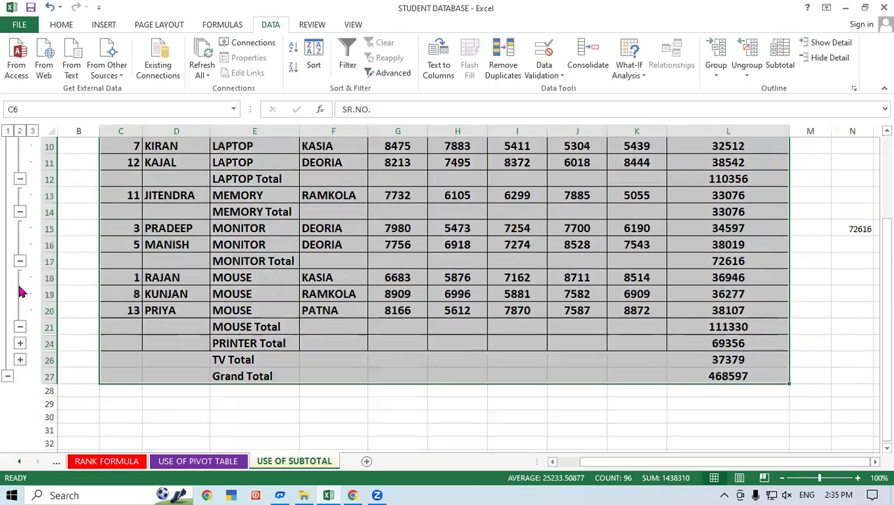
{"action": "left_click", "coordinate": [21, 342]}
{"action": "left_click", "coordinate": [20, 392]}
{"action": "scroll", "coordinate": [303, 309], "scroll_direction": "down", "scroll_amount": 2}
{"action": "scroll", "coordinate": [309, 301], "scroll_direction": "up", "scroll_amount": 3}
{"action": "scroll", "coordinate": [309, 302], "scroll_direction": "up", "scroll_amount": 2}
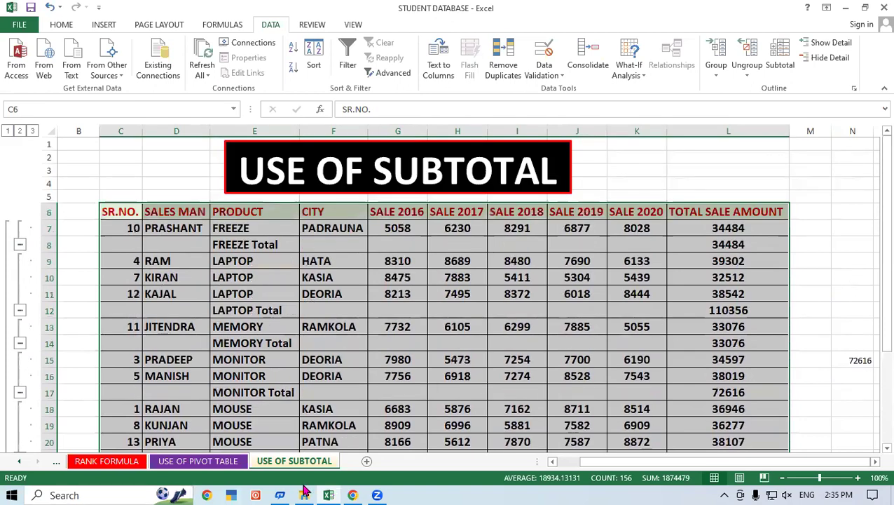
{"action": "left_click", "coordinate": [781, 52]}
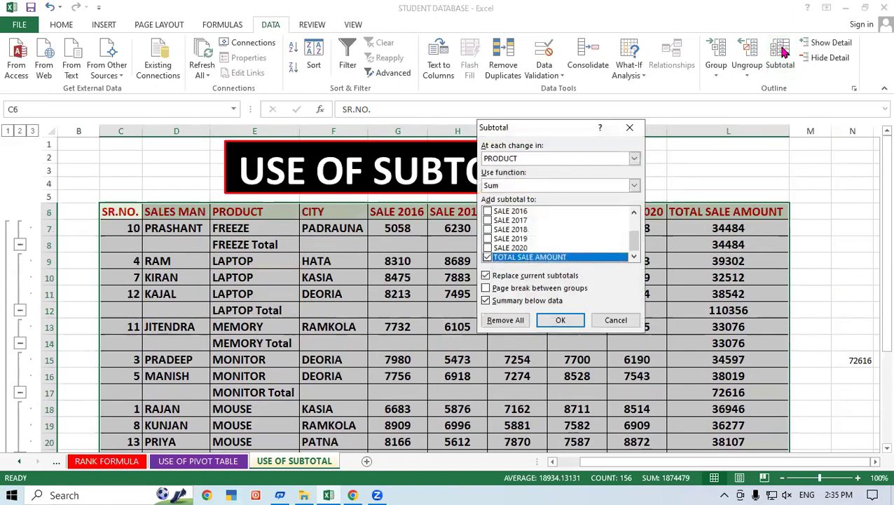
{"action": "left_click", "coordinate": [515, 319]}
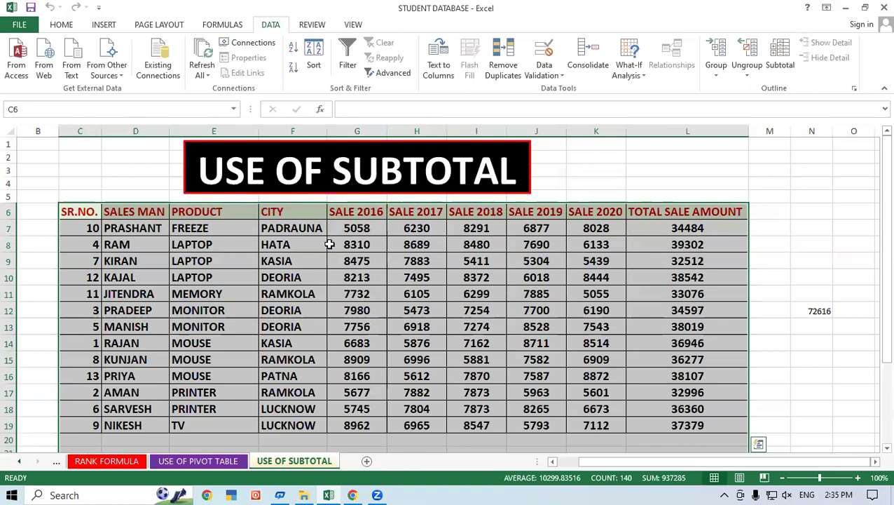
{"action": "left_click", "coordinate": [811, 279]}
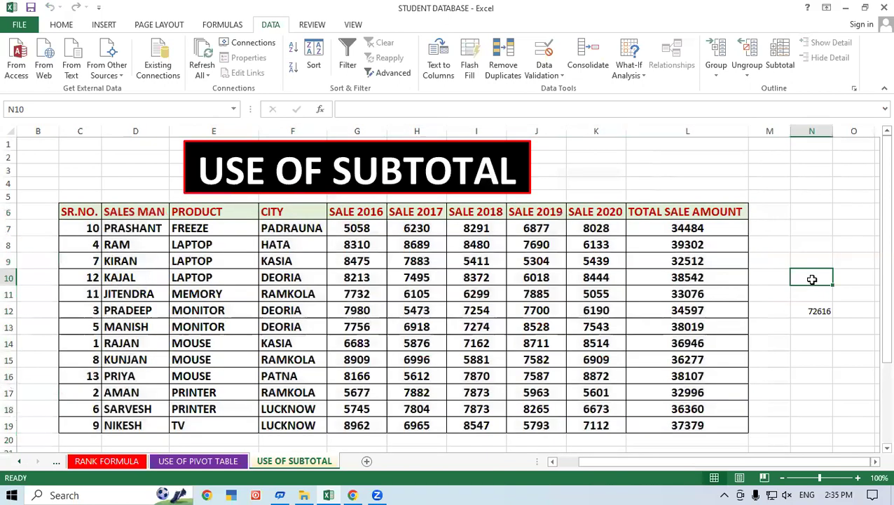
{"action": "scroll", "coordinate": [811, 279], "scroll_direction": "down", "scroll_amount": 1}
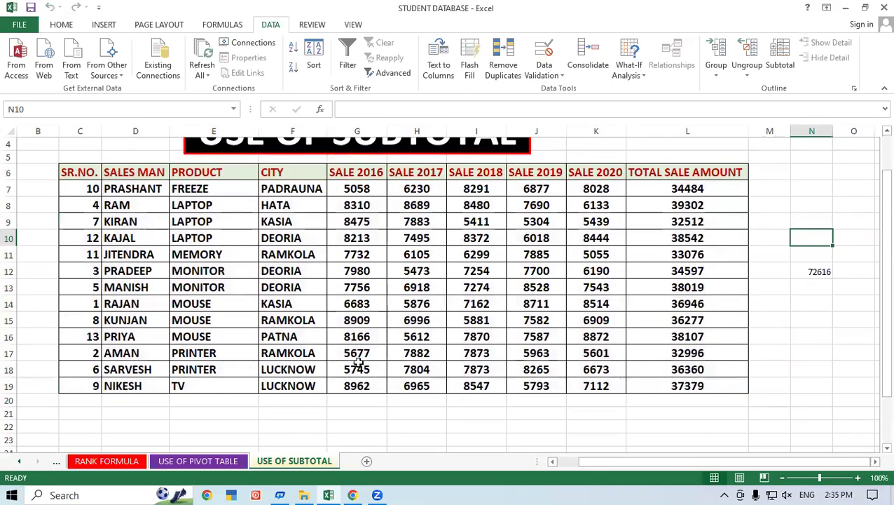
{"action": "left_click_drag", "start_coordinate": [77, 188], "coordinate": [91, 381]}
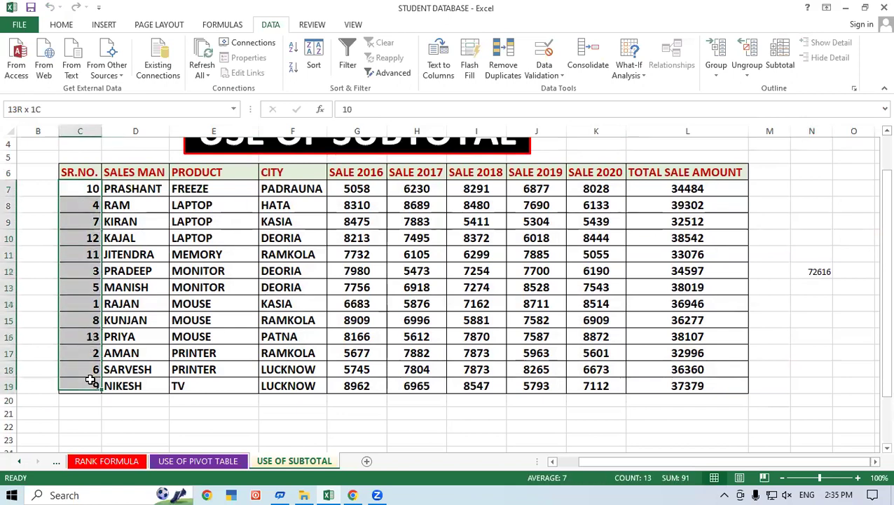
{"action": "left_click", "coordinate": [254, 352]}
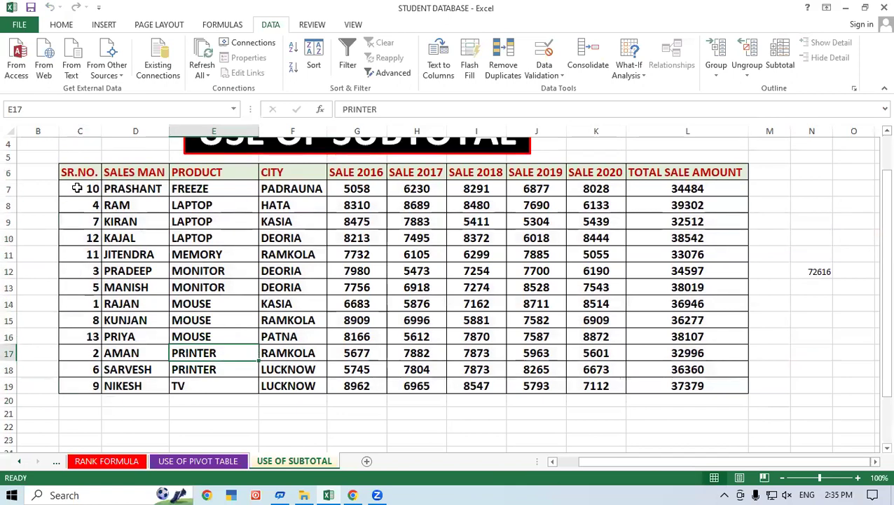
{"action": "left_click_drag", "start_coordinate": [77, 189], "coordinate": [95, 372]}
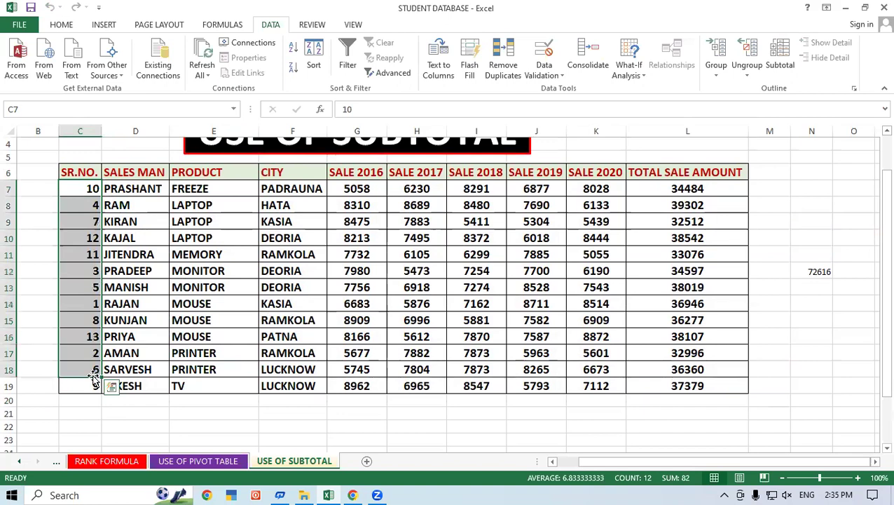
{"action": "left_click", "coordinate": [288, 346]}
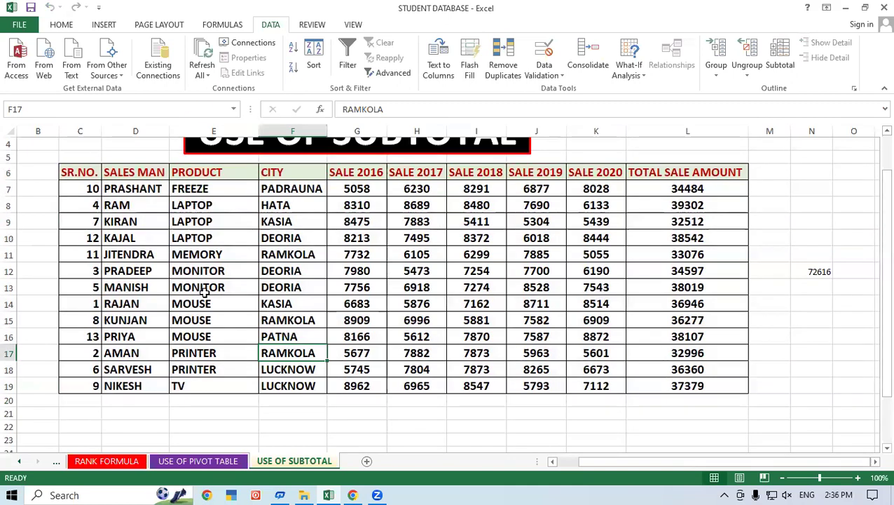
{"action": "left_click", "coordinate": [290, 203]}
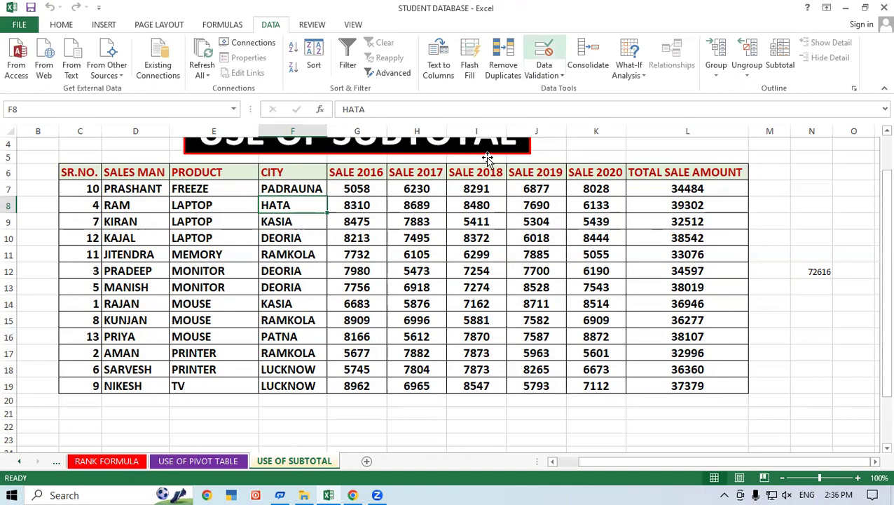
{"action": "mouse_move", "coordinate": [294, 188]}
{"action": "left_mouse_down"}
{"action": "mouse_move", "coordinate": [287, 329]}
{"action": "mouse_move", "coordinate": [295, 385]}
{"action": "left_mouse_up"}
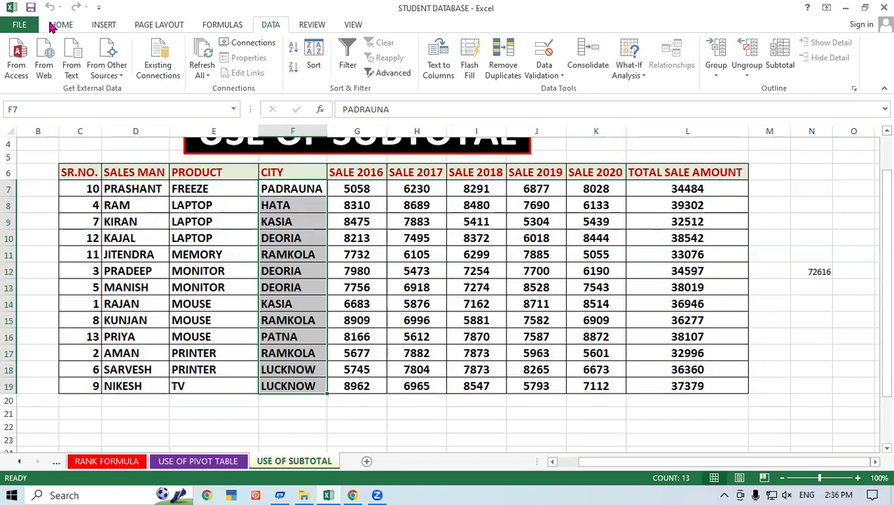
- Sort the table A to Z by CITY, expanding the selection so whole rows stay together
{"action": "left_click", "coordinate": [50, 26]}
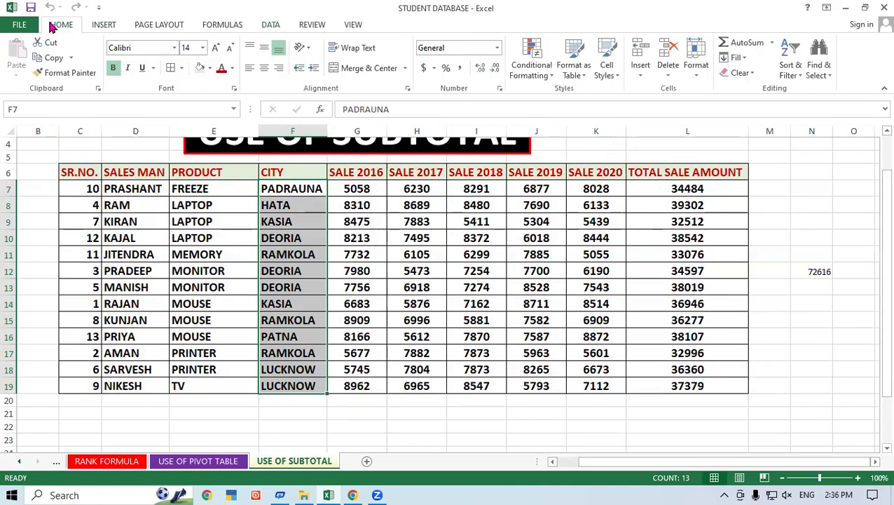
{"action": "left_click", "coordinate": [794, 69]}
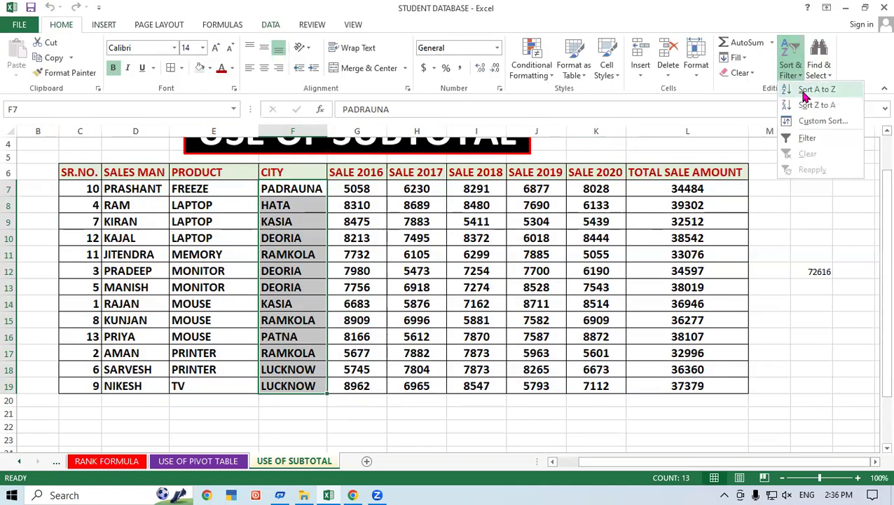
{"action": "left_click", "coordinate": [806, 90]}
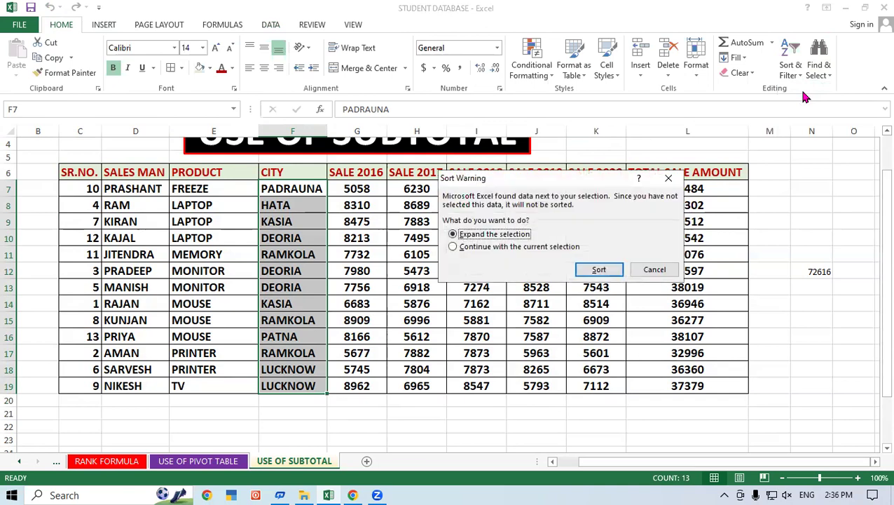
{"action": "left_click", "coordinate": [599, 270]}
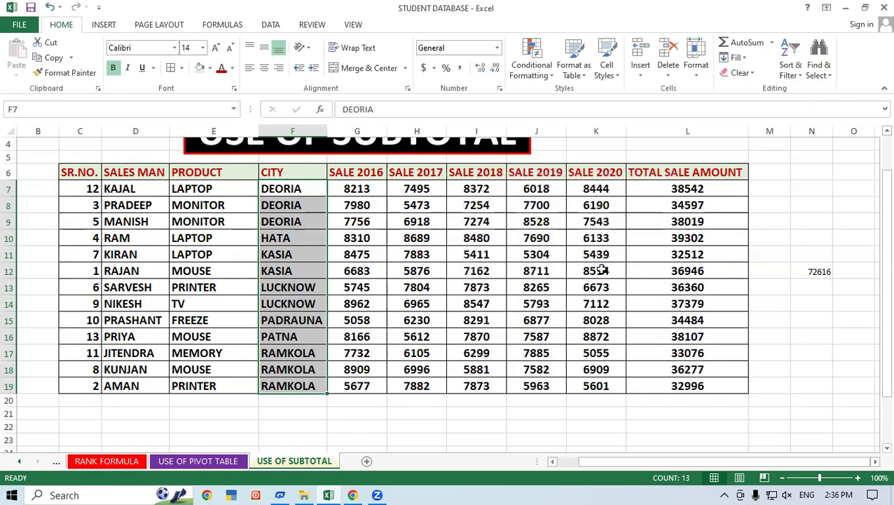
- Check the top of the city-sorted table, selecting the three DEORIA city cells
{"action": "left_click", "coordinate": [602, 269]}
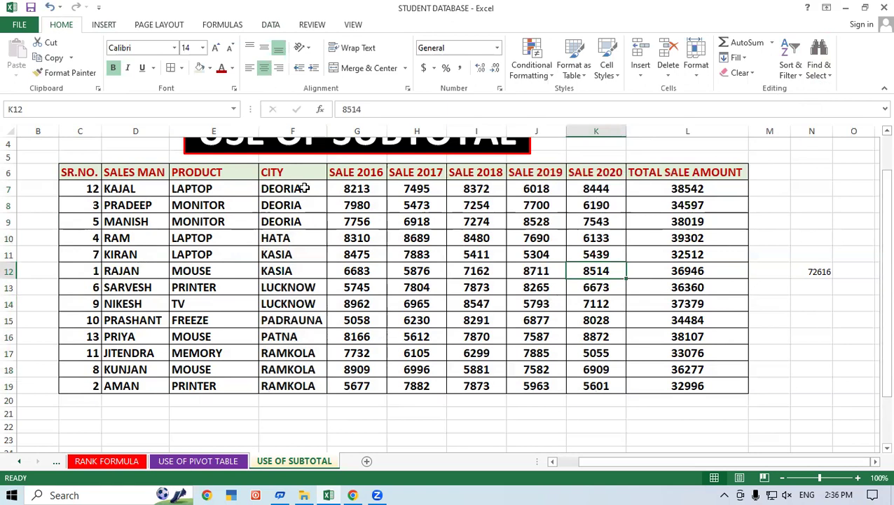
{"action": "left_click_drag", "start_coordinate": [305, 188], "coordinate": [308, 223]}
{"action": "left_click_drag", "start_coordinate": [200, 190], "coordinate": [202, 282]}
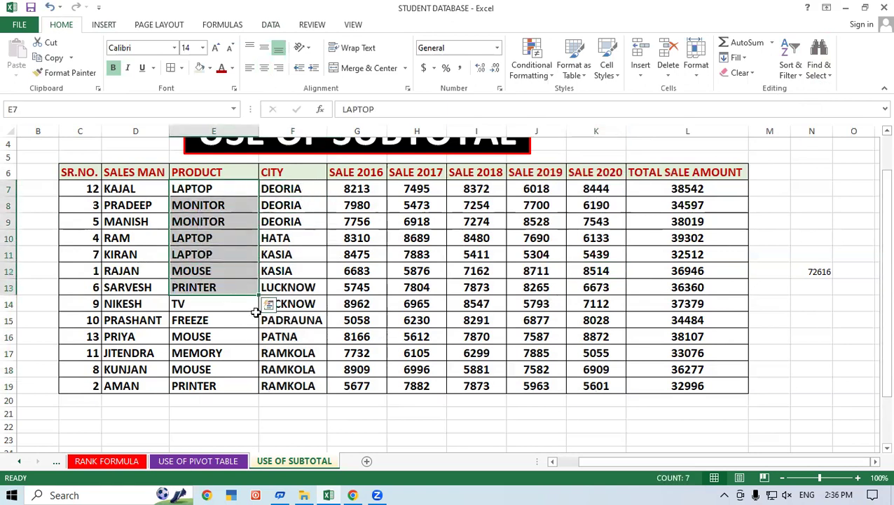
{"action": "left_click", "coordinate": [309, 284]}
{"action": "left_click", "coordinate": [277, 200]}
{"action": "left_click", "coordinate": [188, 209]}
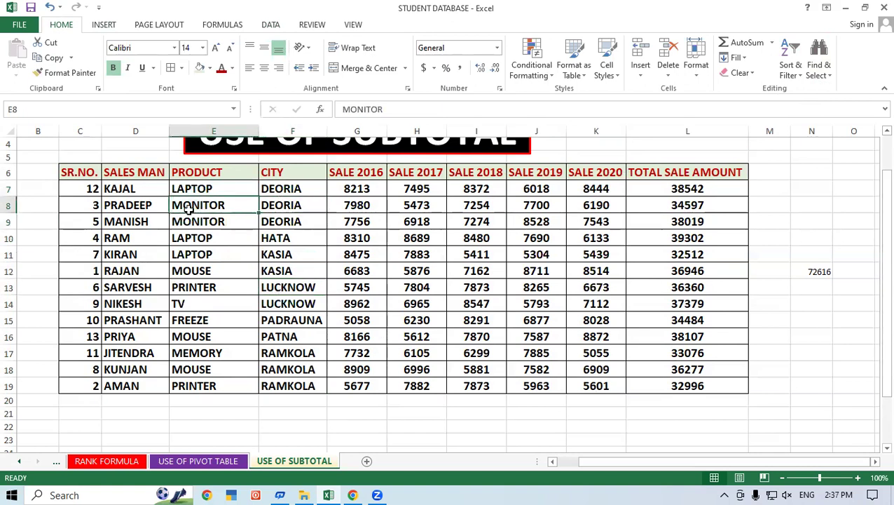
{"action": "left_click_drag", "start_coordinate": [308, 187], "coordinate": [304, 220]}
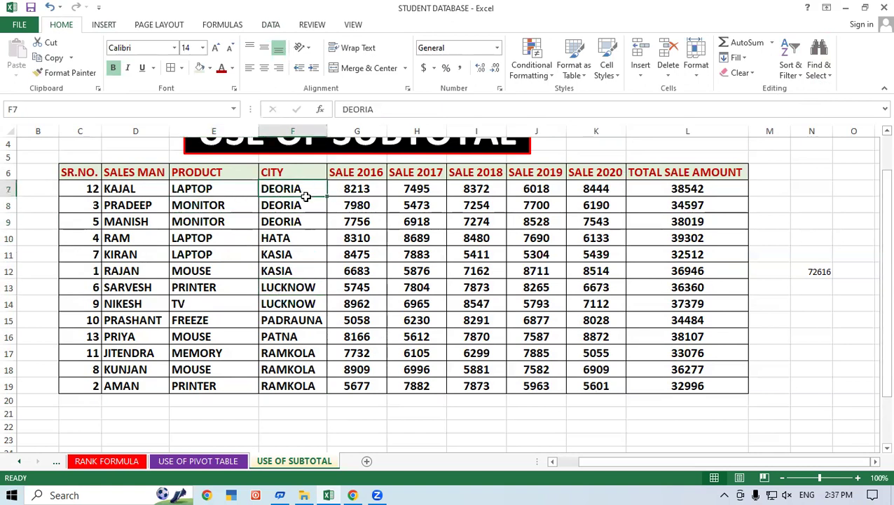
- Check the HATA, KASIA, PADRAUNA, PATNA and RAMKOLA groups, then select the whole table with headers
{"action": "left_click", "coordinate": [295, 238]}
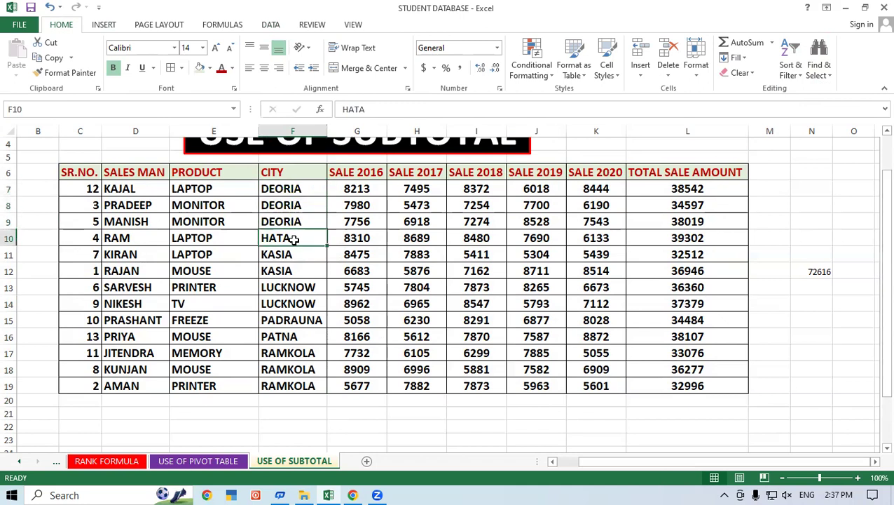
{"action": "left_click_drag", "start_coordinate": [288, 258], "coordinate": [286, 304]}
{"action": "left_click", "coordinate": [280, 322]}
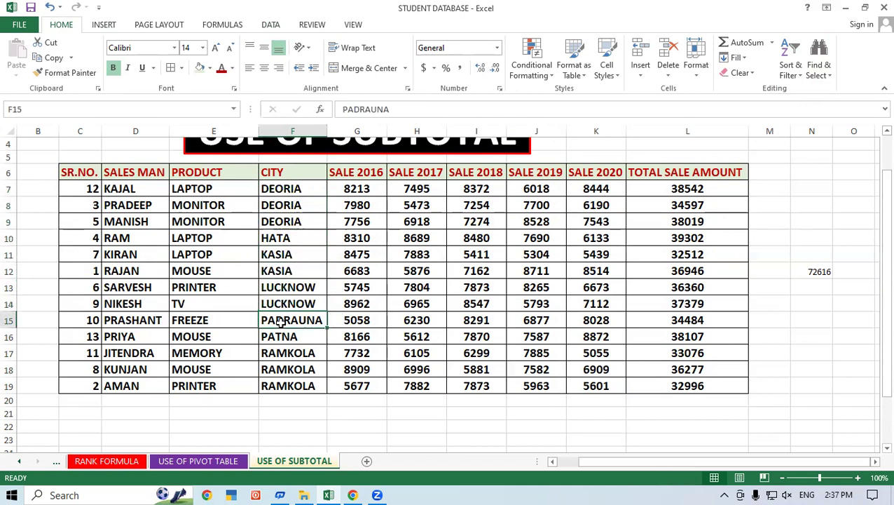
{"action": "left_click", "coordinate": [288, 333]}
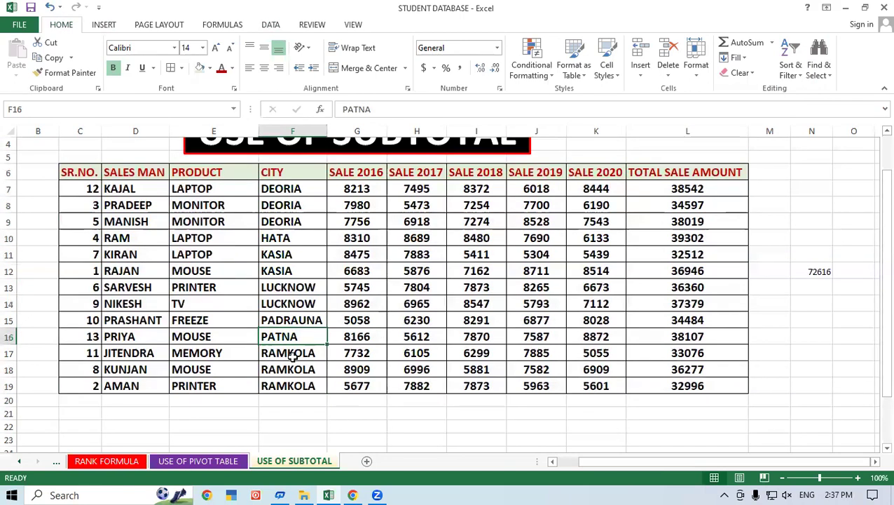
{"action": "left_click_drag", "start_coordinate": [292, 356], "coordinate": [293, 384]}
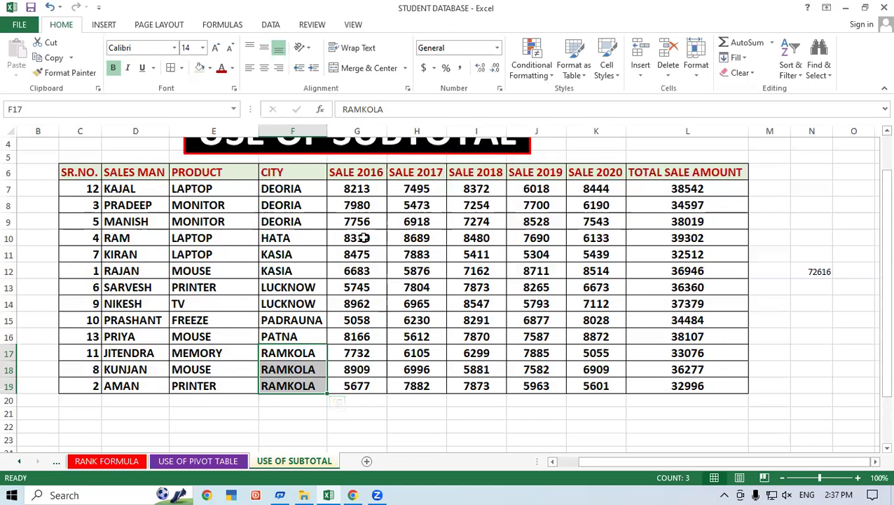
{"action": "left_click", "coordinate": [412, 240]}
{"action": "mouse_move", "coordinate": [68, 172]}
{"action": "left_mouse_down"}
{"action": "mouse_move", "coordinate": [186, 233]}
{"action": "mouse_move", "coordinate": [697, 386]}
{"action": "left_mouse_up"}
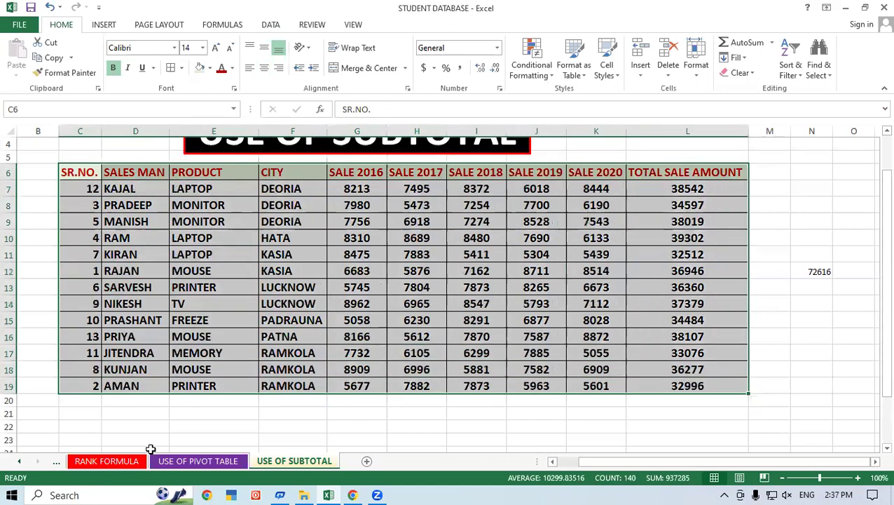
- Subtotal the table at each CITY change with Sum of TOTAL SALE AMOUNT, e.g. DEORIA Total 111158
{"action": "left_click", "coordinate": [272, 24]}
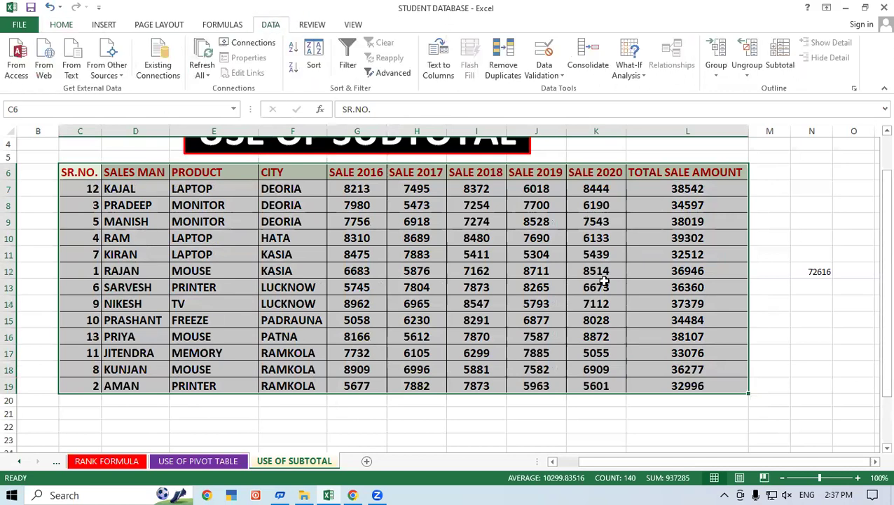
{"action": "left_click", "coordinate": [780, 53]}
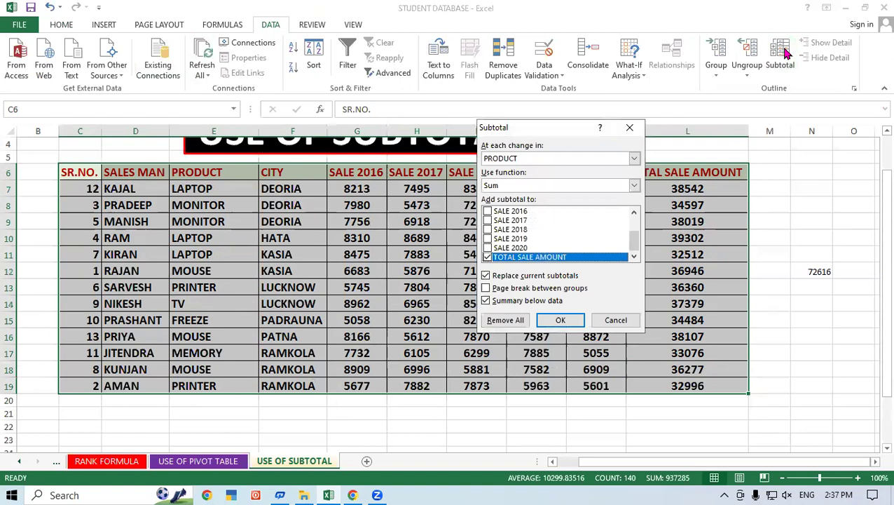
{"action": "left_click", "coordinate": [633, 159]}
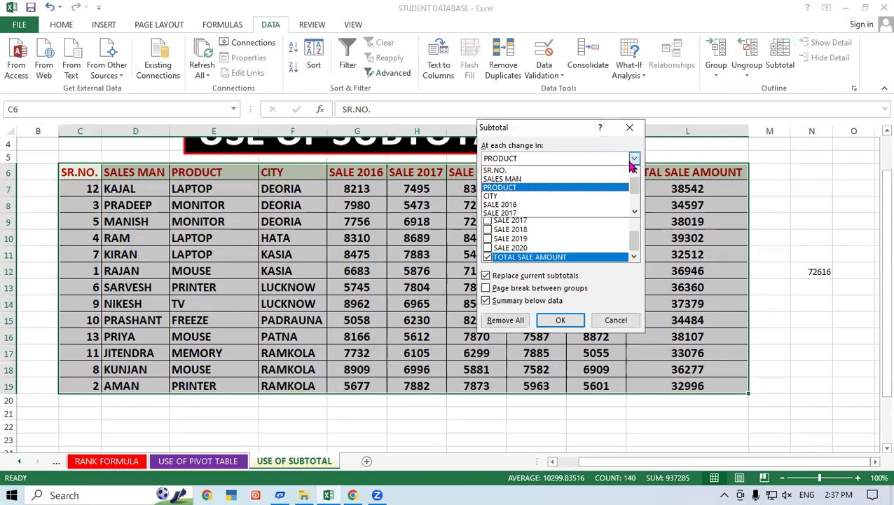
{"action": "left_click", "coordinate": [491, 196]}
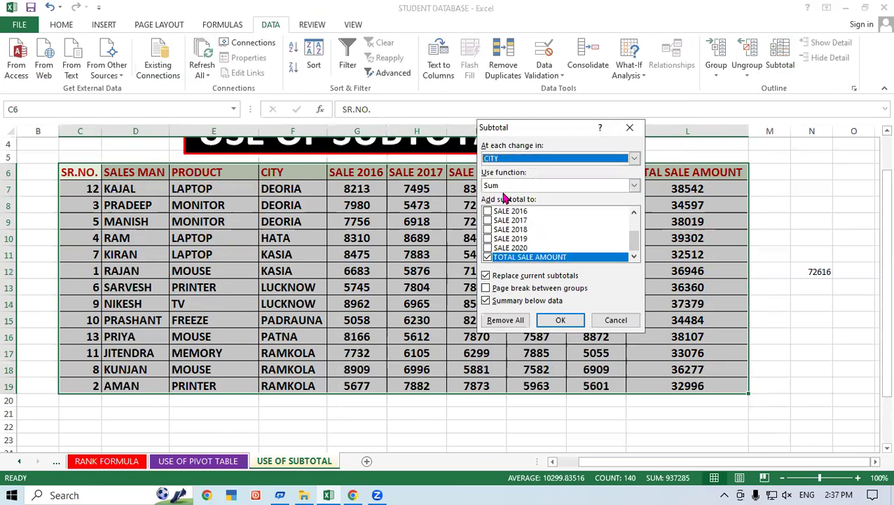
{"action": "scroll", "coordinate": [634, 242], "scroll_direction": "up", "scroll_amount": 2}
{"action": "scroll", "coordinate": [636, 249], "scroll_direction": "down", "scroll_amount": 2}
{"action": "left_click", "coordinate": [570, 321]}
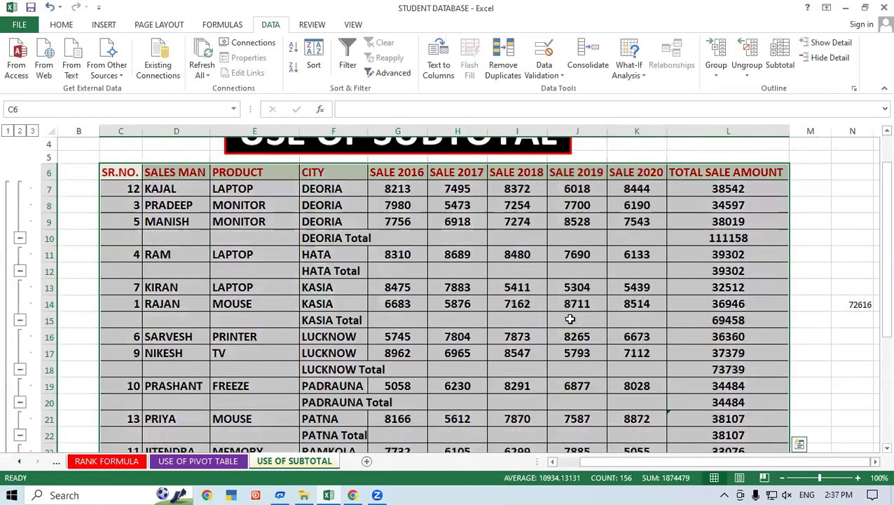
{"action": "left_click", "coordinate": [570, 319]}
{"action": "left_click", "coordinate": [328, 238]}
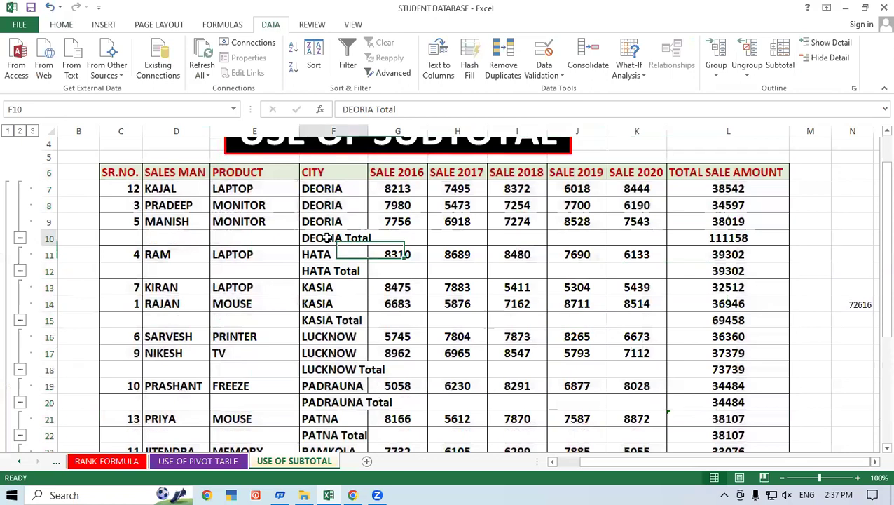
{"action": "double_click", "coordinate": [369, 131]}
{"action": "left_click", "coordinate": [367, 262]}
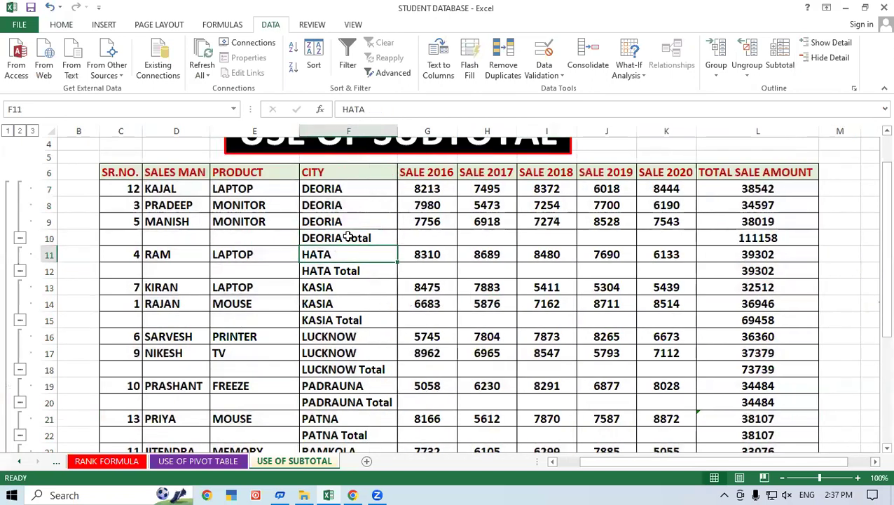
{"action": "left_click_drag", "start_coordinate": [346, 237], "coordinate": [746, 242]}
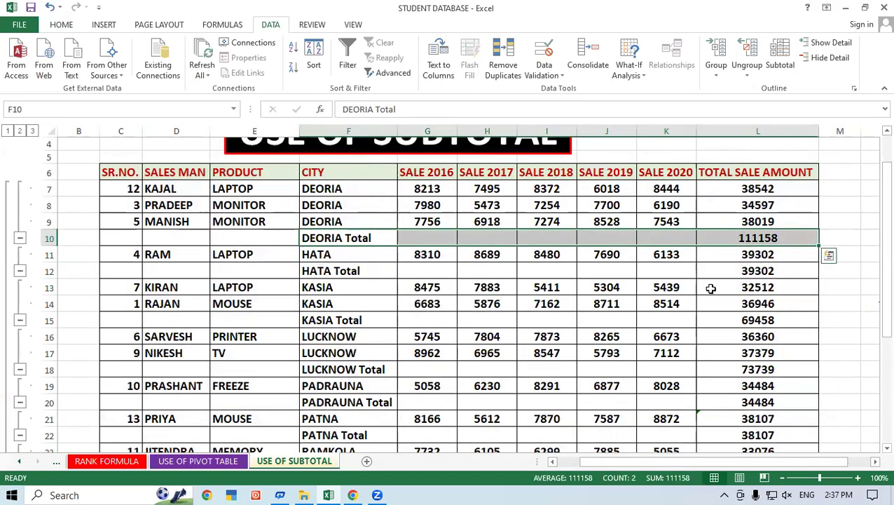
{"action": "left_click_drag", "start_coordinate": [358, 321], "coordinate": [712, 336]}
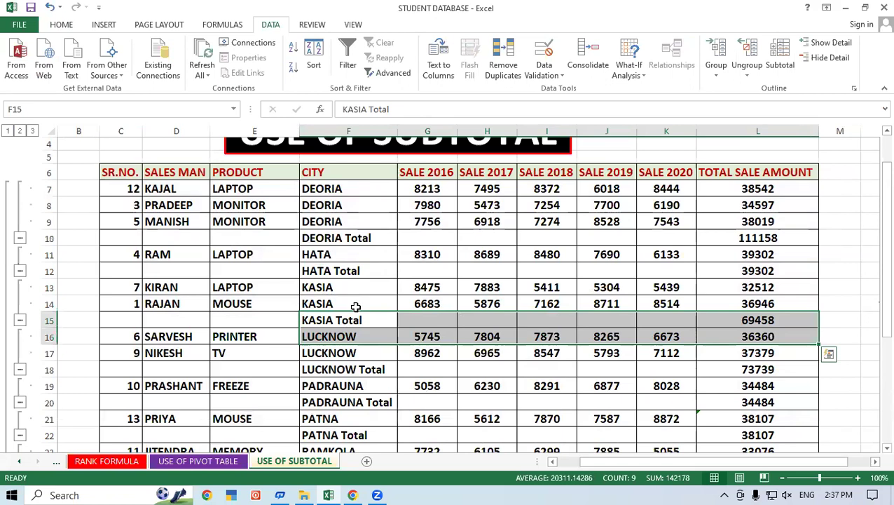
{"action": "left_click", "coordinate": [350, 307]}
{"action": "left_click_drag", "start_coordinate": [343, 368], "coordinate": [743, 369]}
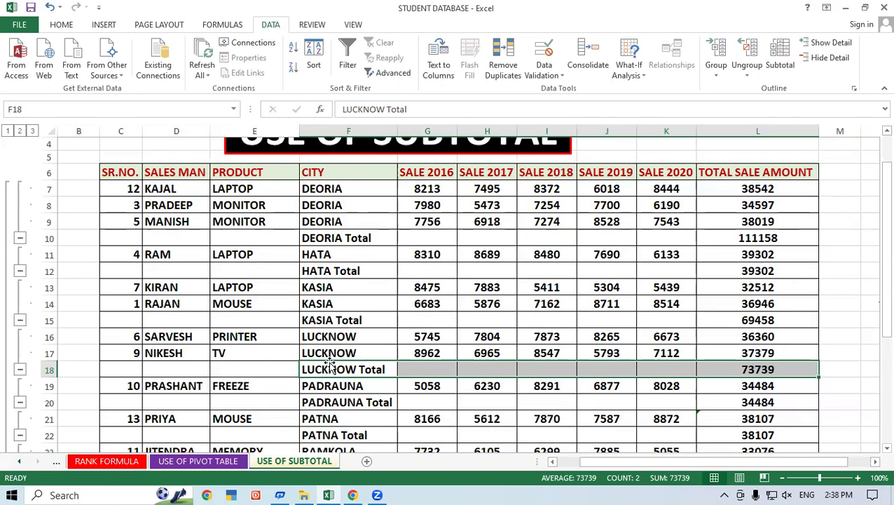
{"action": "mouse_move", "coordinate": [343, 189]}
{"action": "left_mouse_down"}
{"action": "mouse_move", "coordinate": [345, 223]}
{"action": "mouse_move", "coordinate": [463, 240]}
{"action": "mouse_move", "coordinate": [715, 246]}
{"action": "left_mouse_up"}
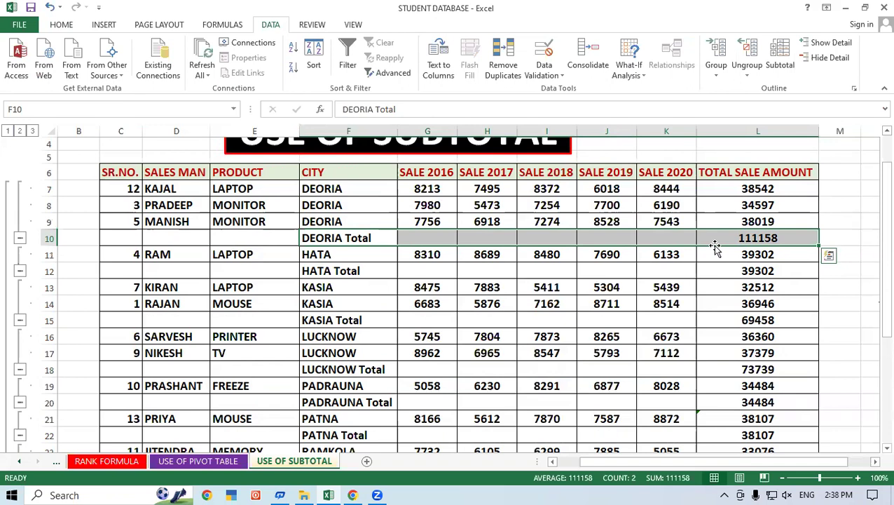
{"action": "left_click", "coordinate": [676, 328]}
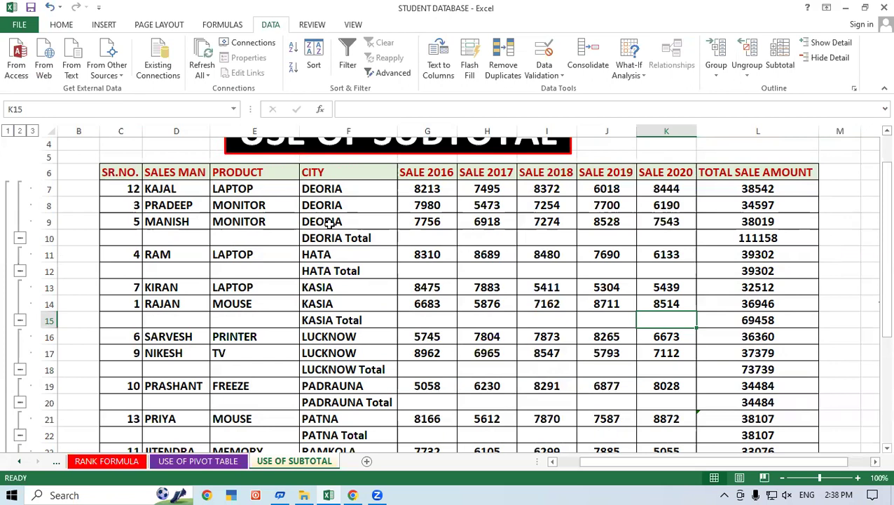
{"action": "left_click_drag", "start_coordinate": [365, 189], "coordinate": [370, 219]}
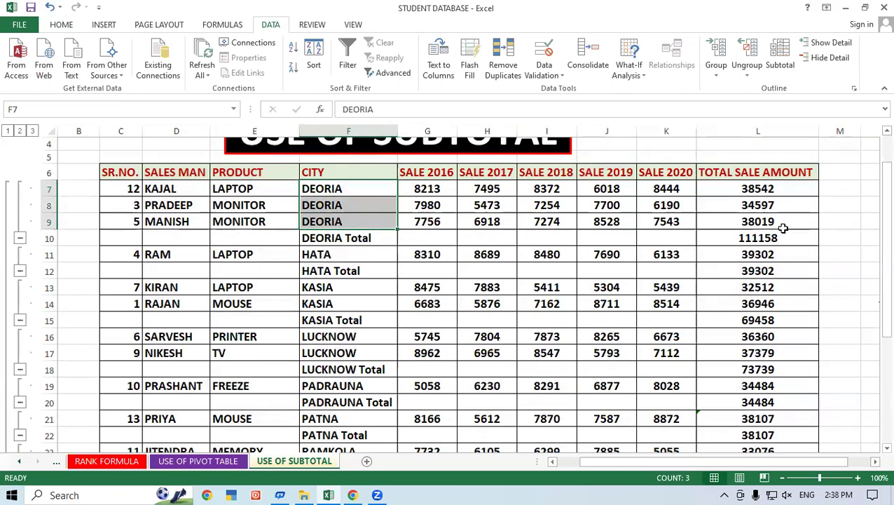
{"action": "left_click", "coordinate": [777, 190]}
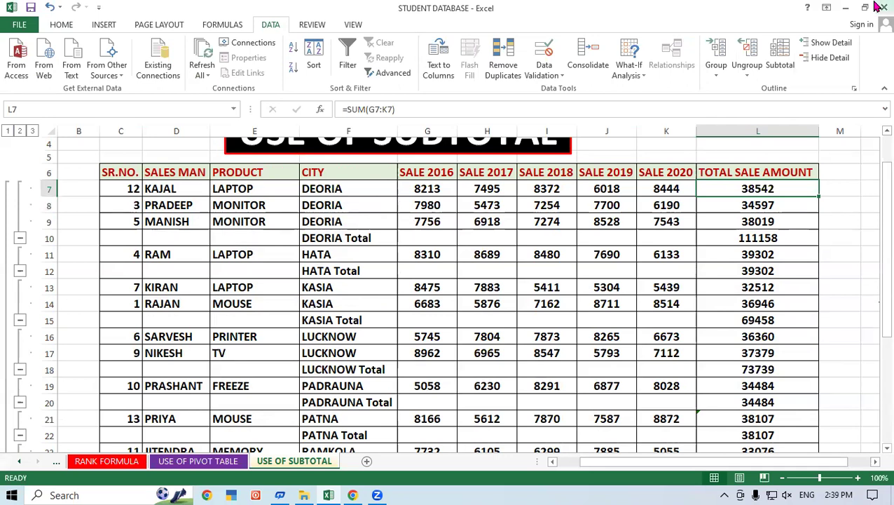
- Select the sales table from C6 down to the Grand Total row and reopen the Subtotal dialog
{"action": "mouse_move", "coordinate": [123, 172]}
{"action": "left_mouse_down"}
{"action": "mouse_move", "coordinate": [720, 336]}
{"action": "mouse_move", "coordinate": [778, 437]}
{"action": "mouse_move", "coordinate": [782, 358]}
{"action": "left_mouse_up"}
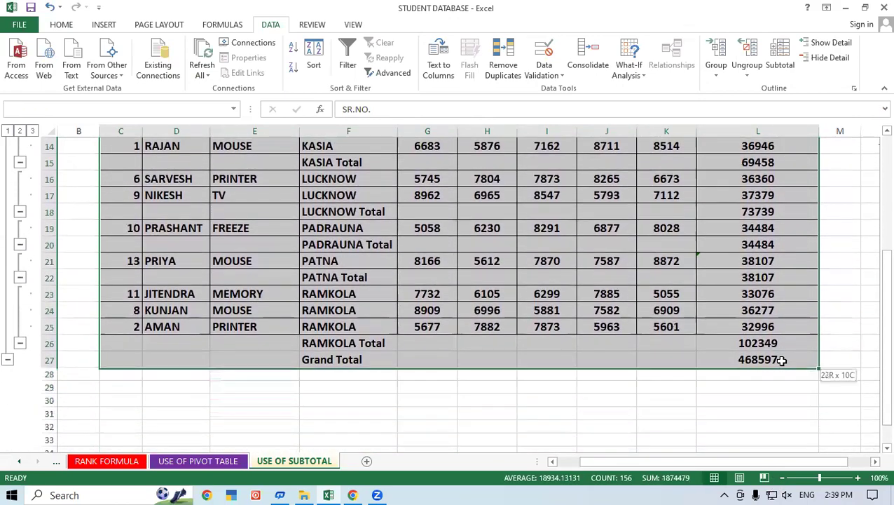
{"action": "scroll", "coordinate": [582, 291], "scroll_direction": "up", "scroll_amount": 1}
{"action": "scroll", "coordinate": [576, 279], "scroll_direction": "up", "scroll_amount": 3}
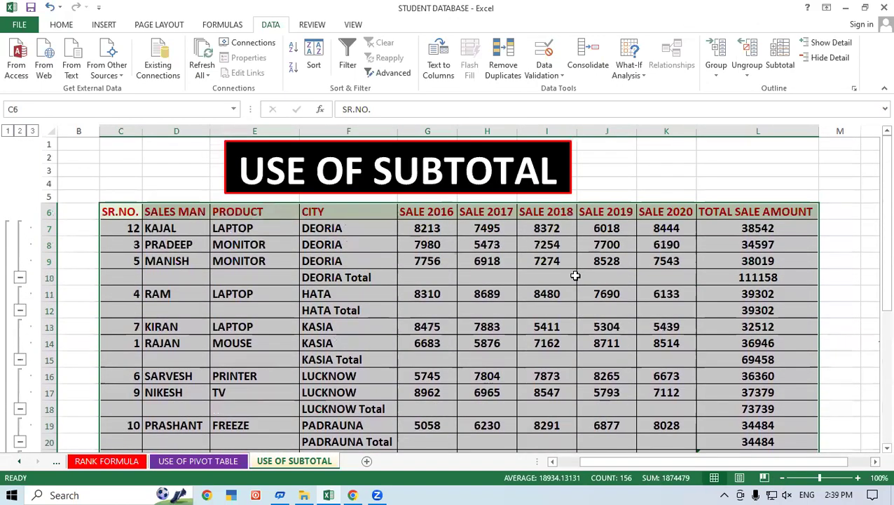
{"action": "left_click", "coordinate": [780, 56]}
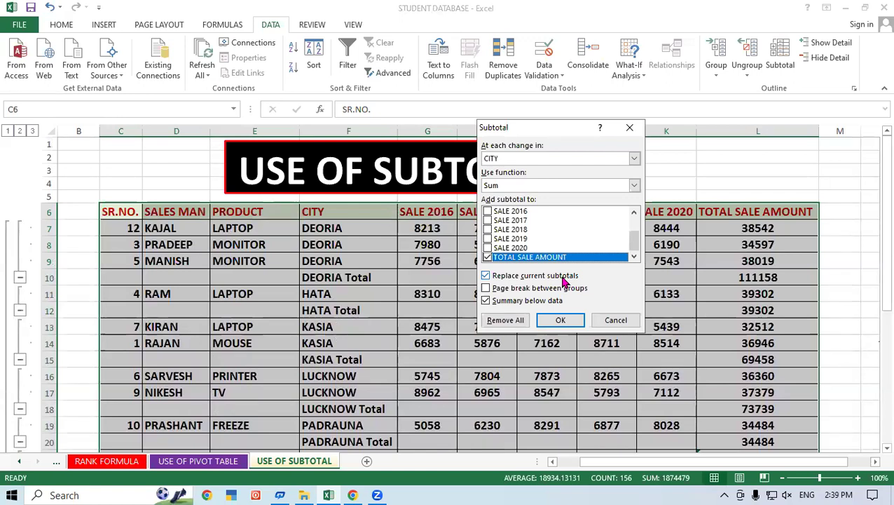
- Add Max of TOTAL SALE AMOUNT per CITY without replacing the existing Sum subtotals
{"action": "left_click", "coordinate": [486, 277]}
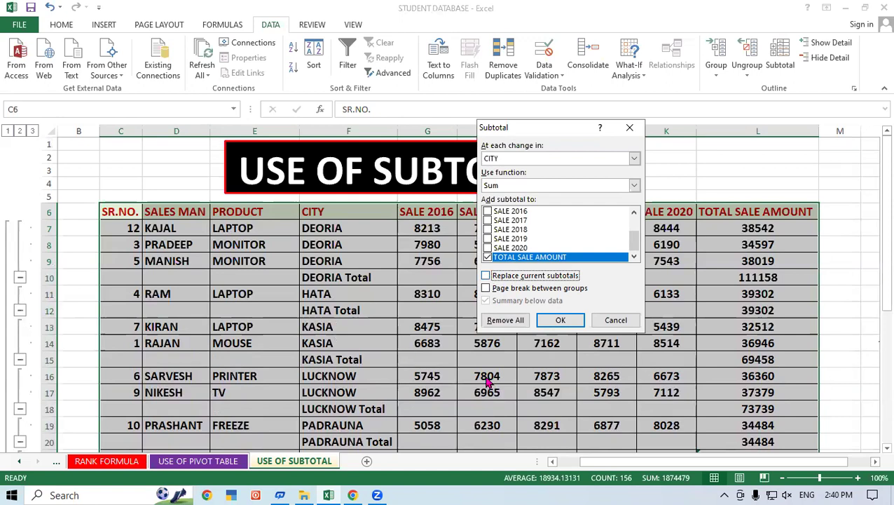
{"action": "left_click", "coordinate": [636, 186]}
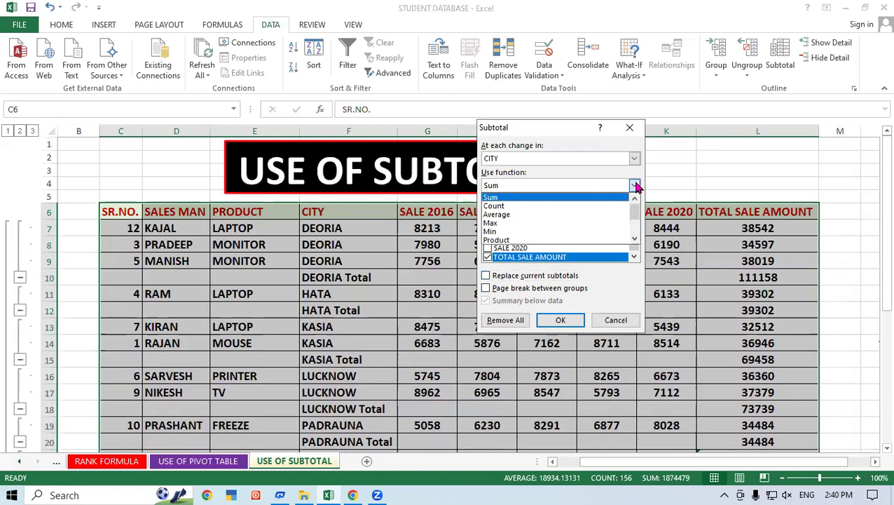
{"action": "left_click", "coordinate": [510, 224]}
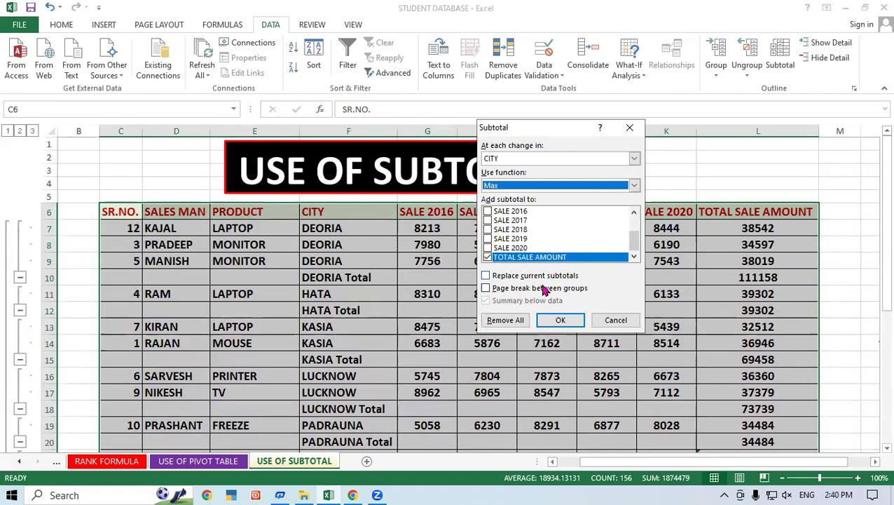
{"action": "left_click", "coordinate": [564, 320]}
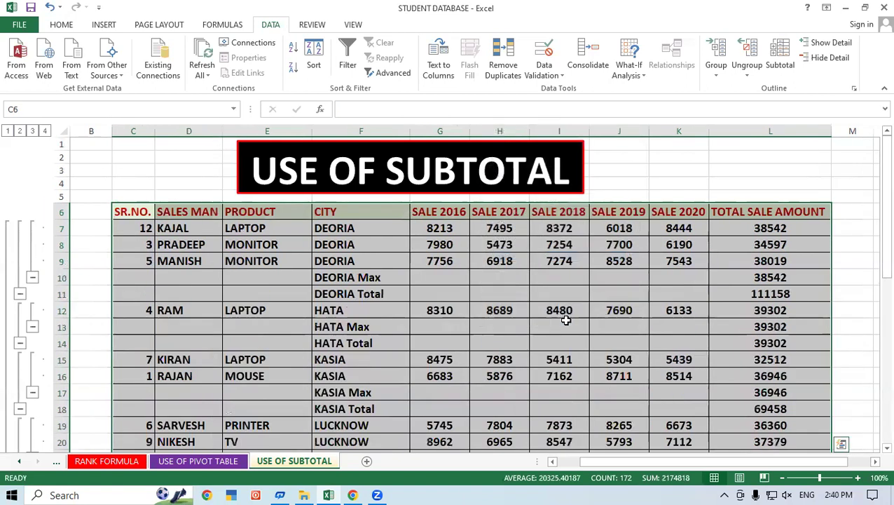
{"action": "left_click", "coordinate": [564, 320]}
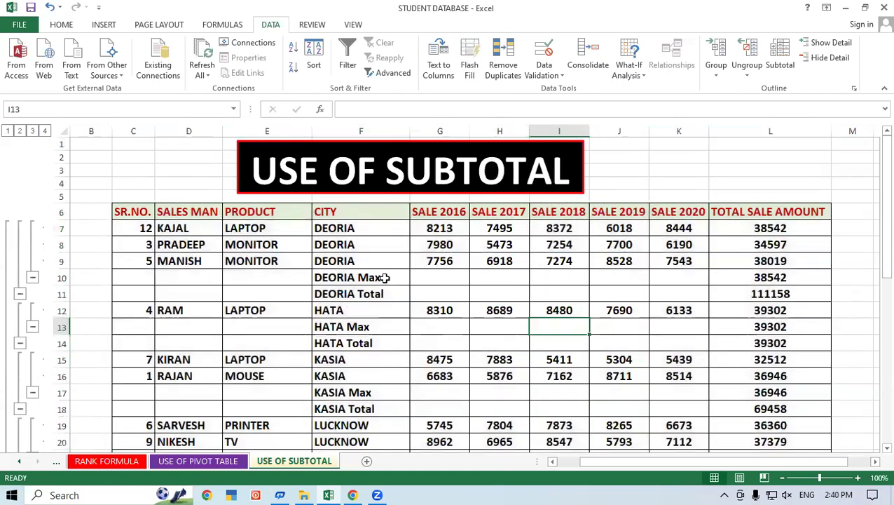
{"action": "left_click_drag", "start_coordinate": [382, 277], "coordinate": [752, 278]}
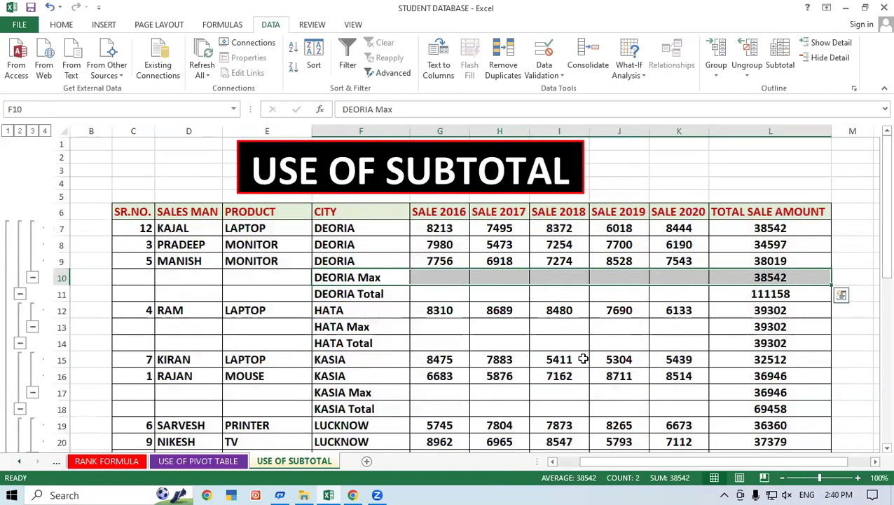
{"action": "left_click_drag", "start_coordinate": [361, 328], "coordinate": [769, 328]}
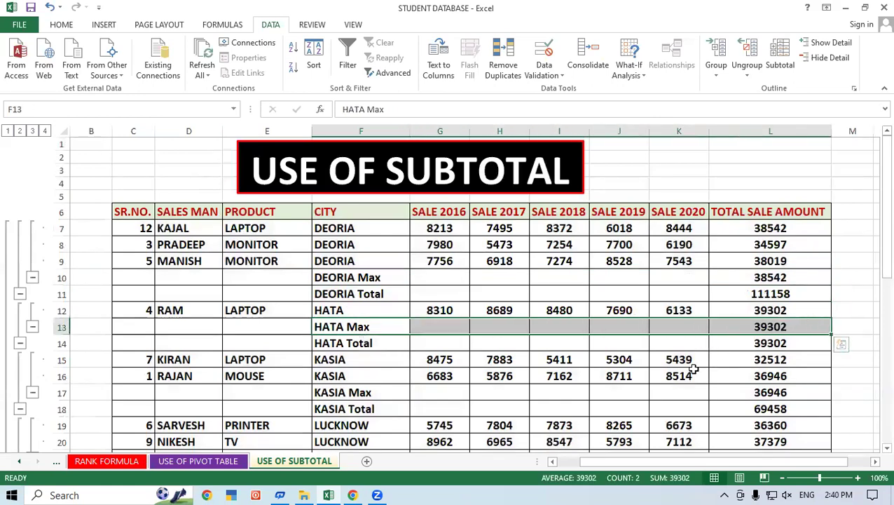
{"action": "scroll", "coordinate": [662, 402], "scroll_direction": "down", "scroll_amount": 1}
{"action": "scroll", "coordinate": [661, 401], "scroll_direction": "down", "scroll_amount": 1}
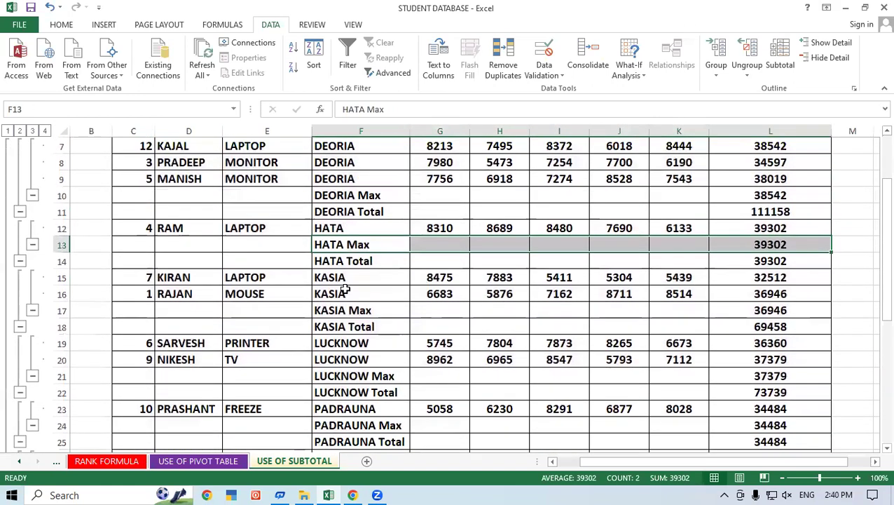
{"action": "left_click_drag", "start_coordinate": [361, 310], "coordinate": [771, 319]}
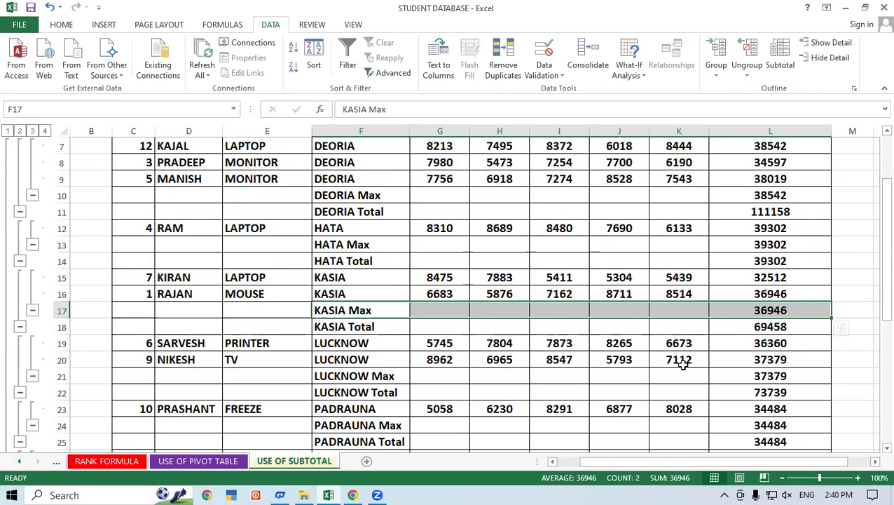
{"action": "scroll", "coordinate": [604, 359], "scroll_direction": "up", "scroll_amount": 2}
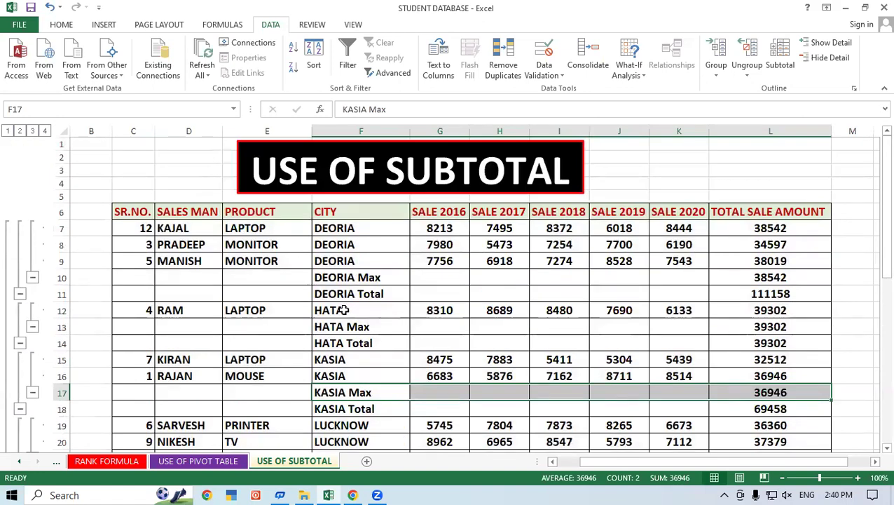
- Open print preview and try Landscape orientation and Print Selection
{"action": "key", "text": "ctrl+p"}
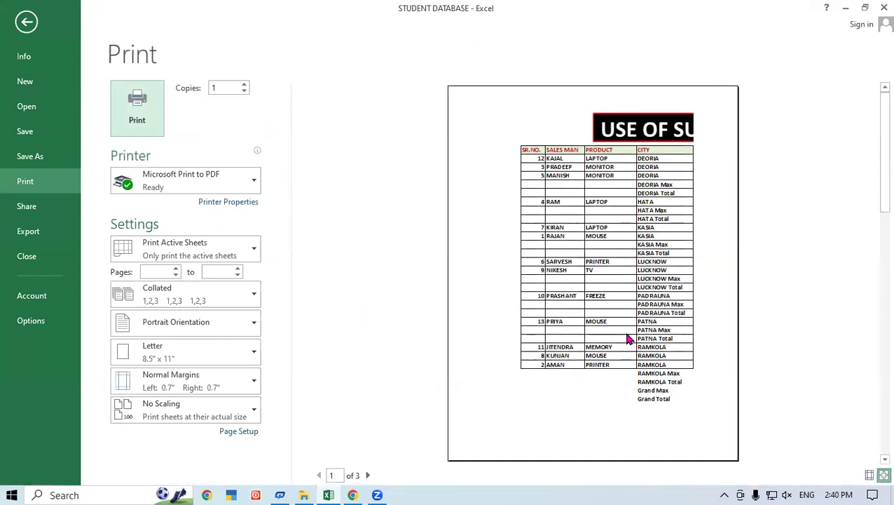
{"action": "left_click", "coordinate": [204, 332]}
{"action": "left_click", "coordinate": [192, 379]}
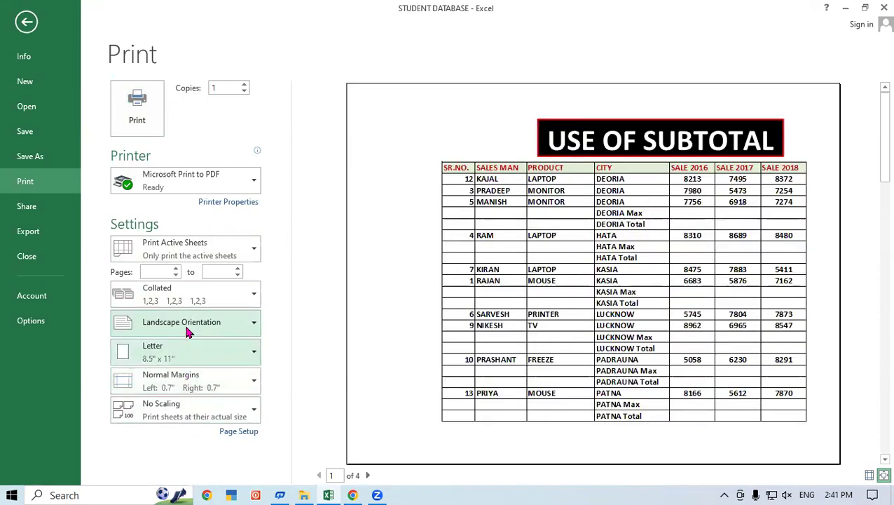
{"action": "left_click", "coordinate": [209, 185]}
{"action": "left_click", "coordinate": [209, 185]}
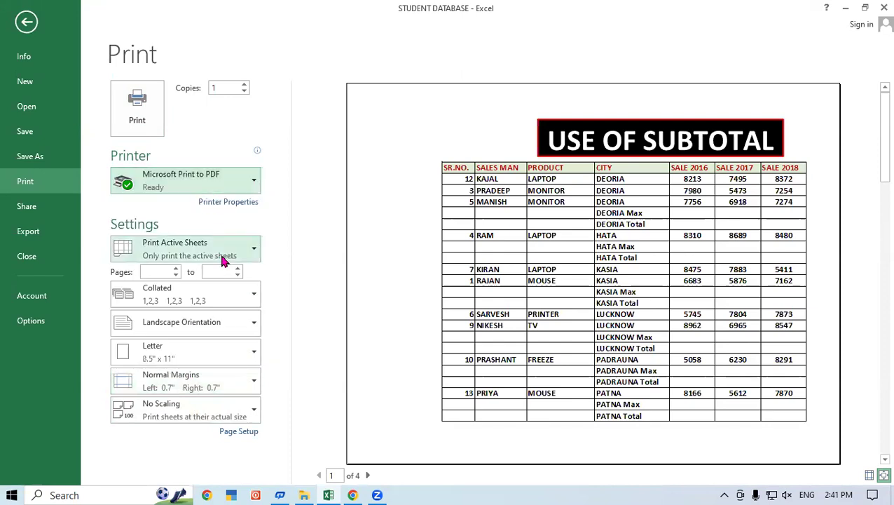
{"action": "left_click", "coordinate": [223, 258]}
{"action": "left_click", "coordinate": [188, 332]}
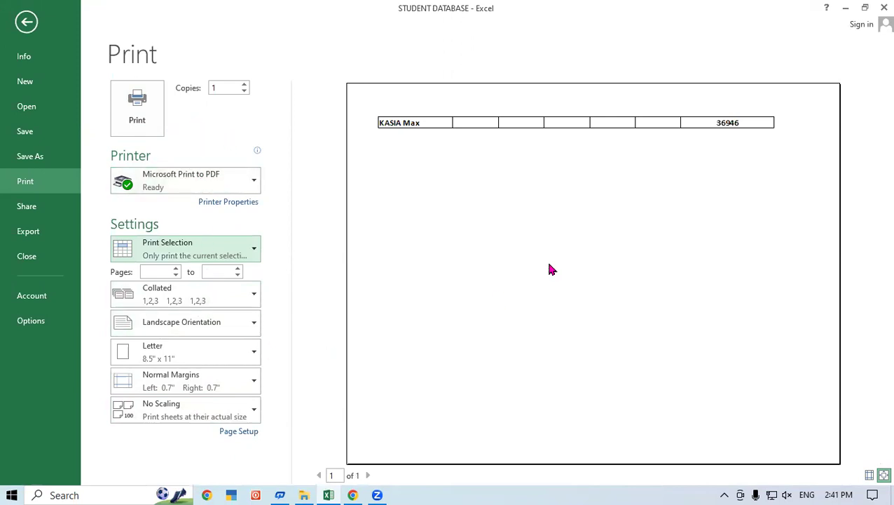
- Try Fit Sheet on One Page and uncollated copies, then restore No Scaling and Collated
{"action": "left_click", "coordinate": [198, 409]}
{"action": "left_click", "coordinate": [175, 294]}
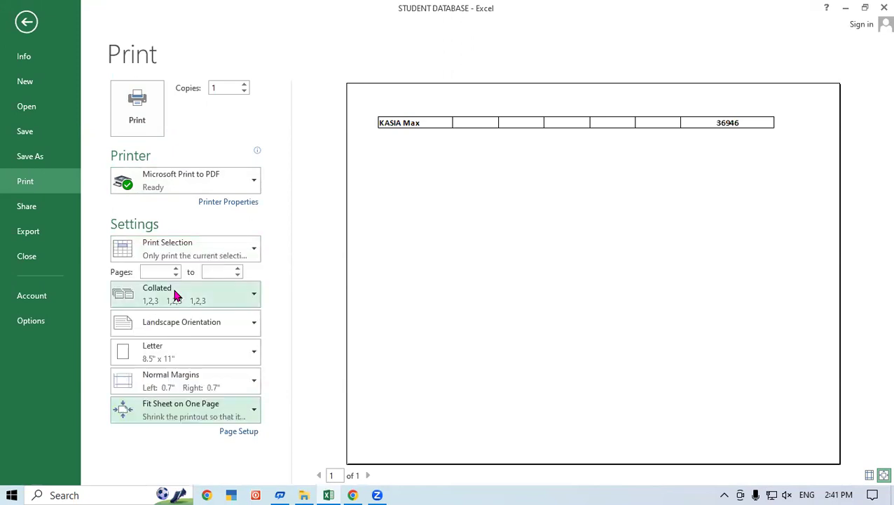
{"action": "left_click", "coordinate": [213, 419]}
{"action": "left_click", "coordinate": [194, 255]}
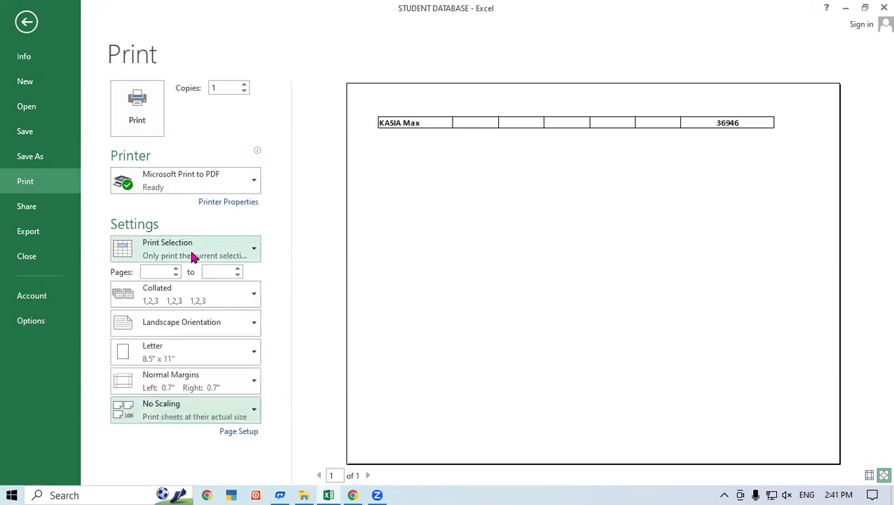
{"action": "left_click", "coordinate": [236, 308]}
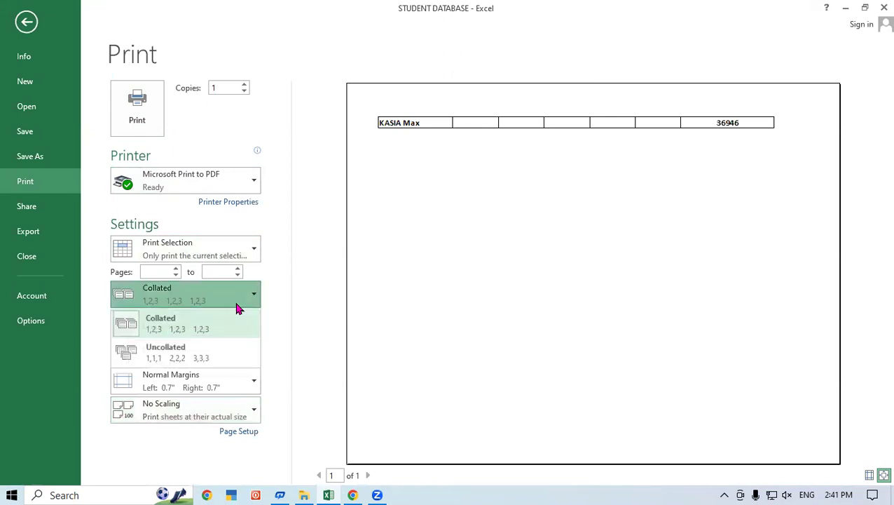
{"action": "left_click", "coordinate": [203, 356]}
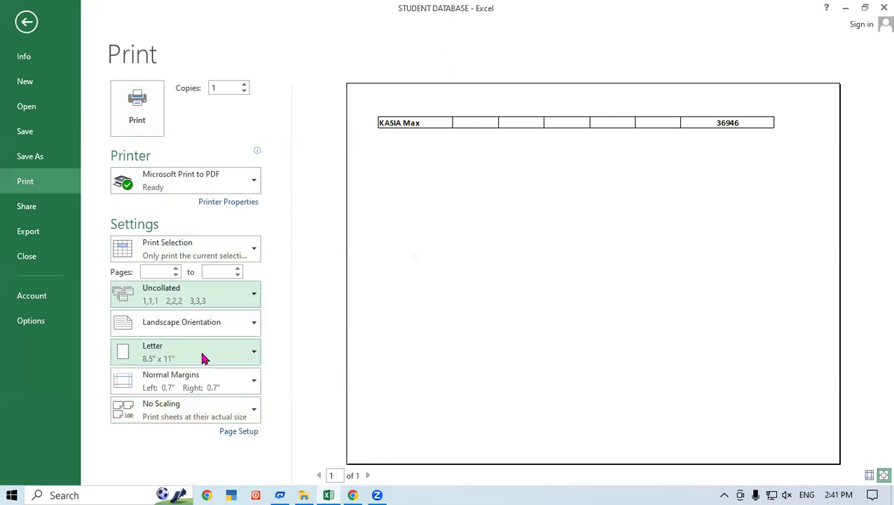
{"action": "left_click", "coordinate": [235, 306]}
{"action": "left_click", "coordinate": [200, 326]}
- Keep Letter paper size after briefly trying A4, and set Normal margins
{"action": "left_click", "coordinate": [205, 340]}
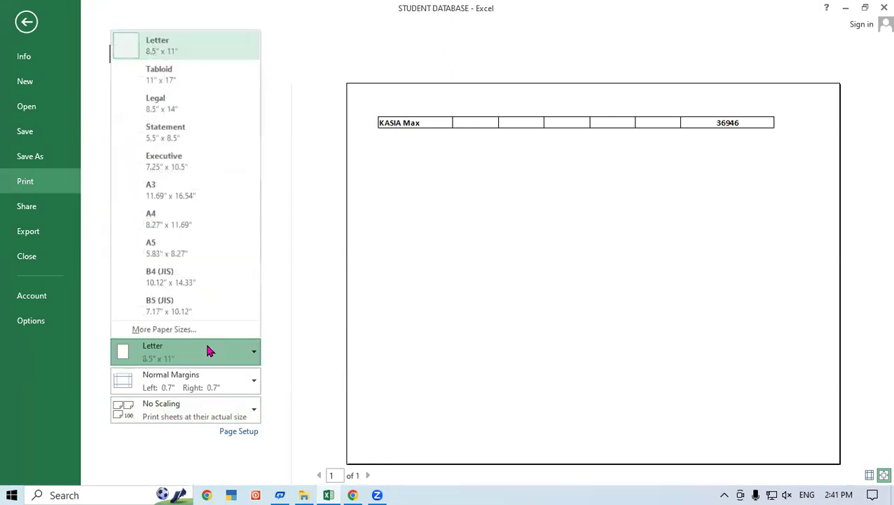
{"action": "left_click", "coordinate": [178, 219]}
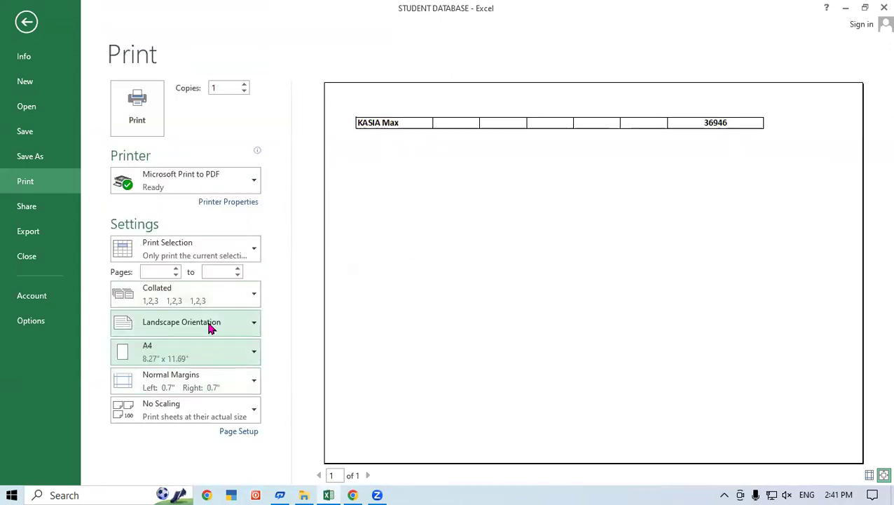
{"action": "left_click", "coordinate": [215, 358]}
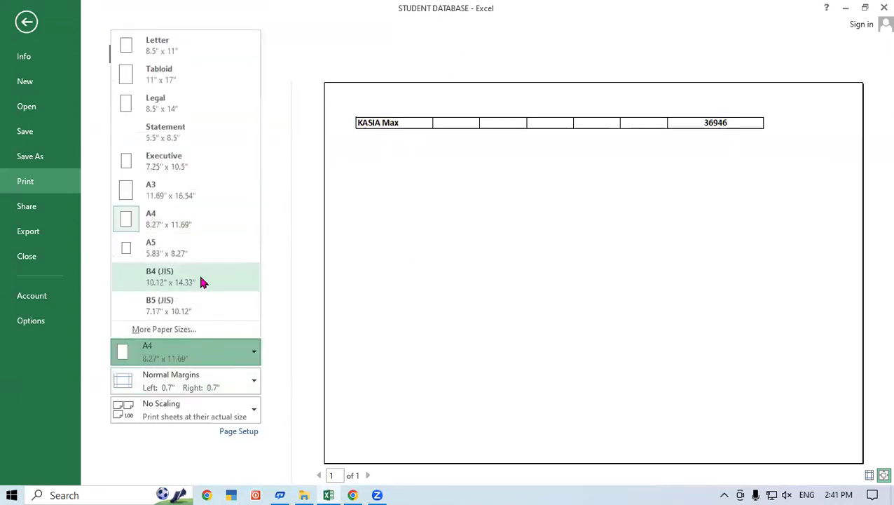
{"action": "left_click", "coordinate": [183, 47]}
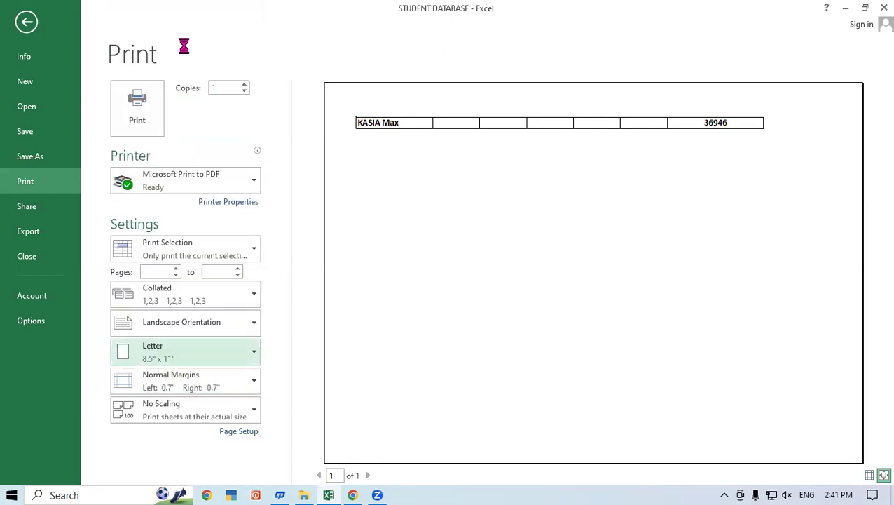
{"action": "left_click", "coordinate": [196, 384]}
{"action": "left_click", "coordinate": [148, 263]}
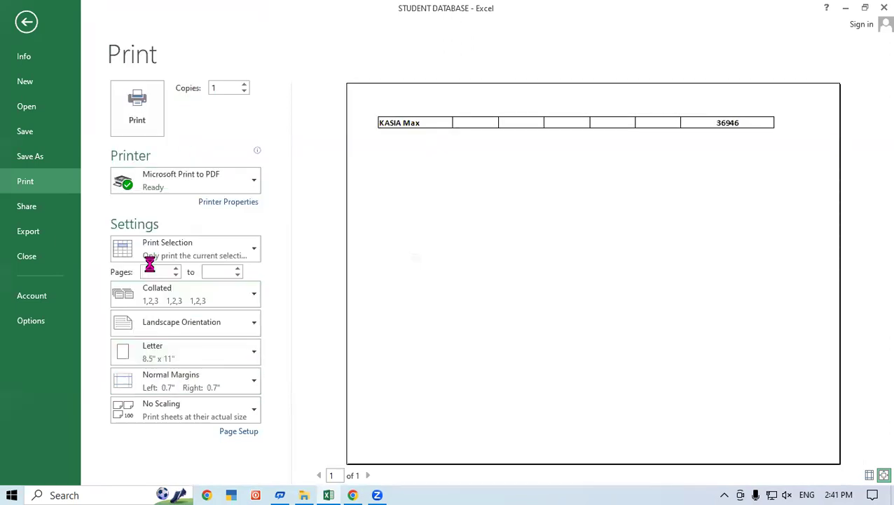
{"action": "left_click", "coordinate": [210, 384]}
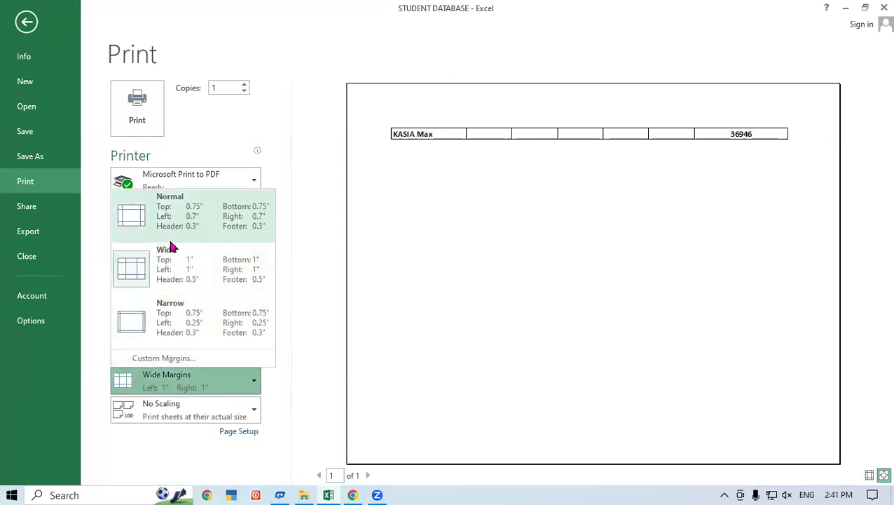
{"action": "left_click", "coordinate": [174, 214]}
- Try fitting all rows, then all columns on one page, ending with No Scaling
{"action": "left_click", "coordinate": [216, 423]}
{"action": "left_click", "coordinate": [216, 423]}
{"action": "left_click", "coordinate": [216, 422]}
{"action": "left_click", "coordinate": [200, 363]}
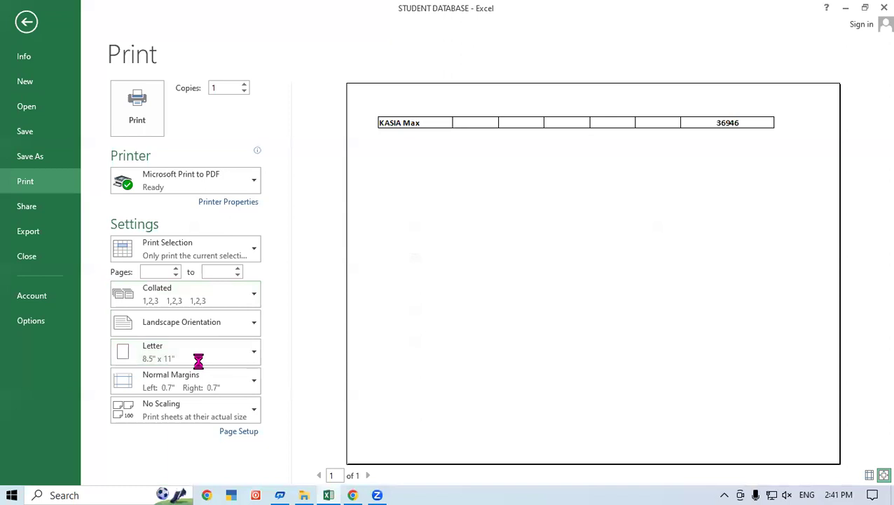
{"action": "left_click", "coordinate": [216, 398]}
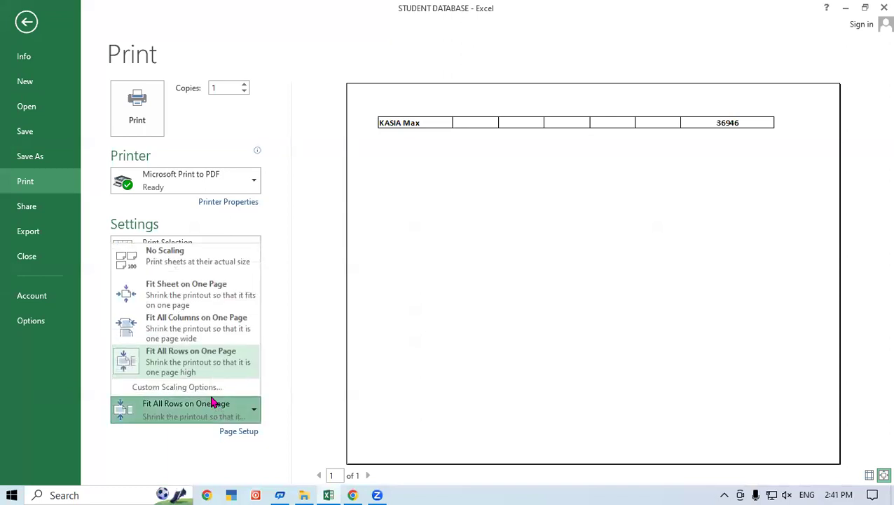
{"action": "left_click", "coordinate": [197, 323]}
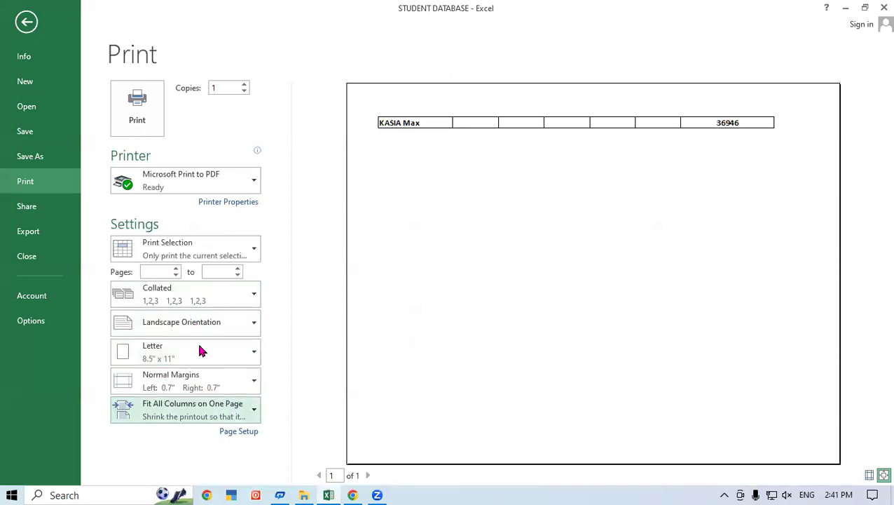
{"action": "left_click", "coordinate": [217, 404]}
{"action": "left_click", "coordinate": [188, 264]}
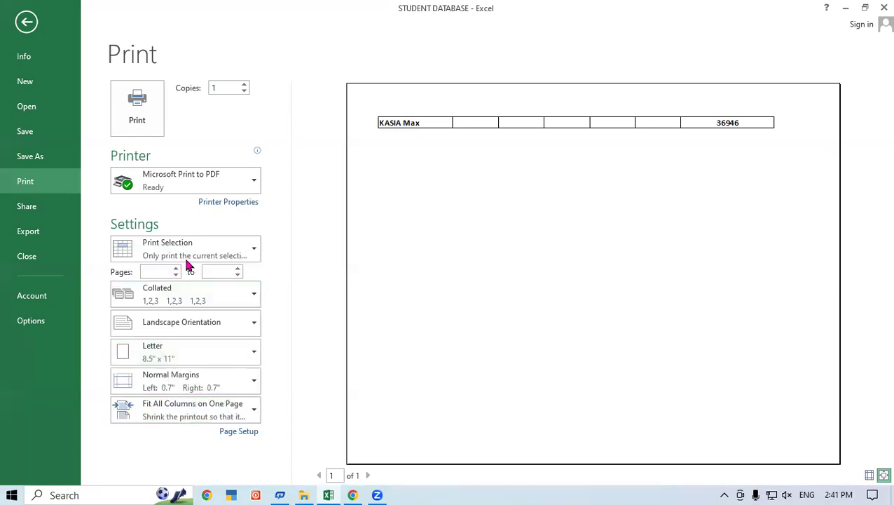
- Set Portrait orientation and Print Active Sheets, then return to the worksheet
{"action": "left_click", "coordinate": [203, 350]}
{"action": "left_click", "coordinate": [206, 350]}
{"action": "left_click", "coordinate": [242, 322]}
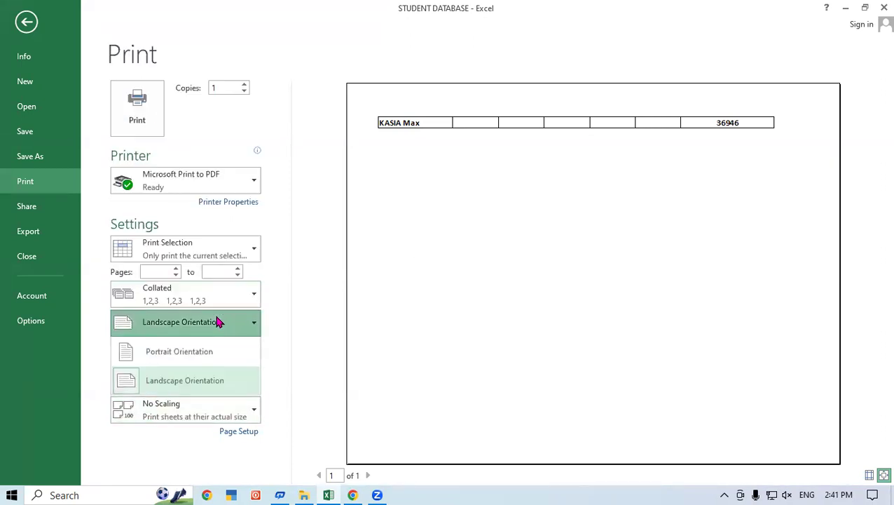
{"action": "left_click", "coordinate": [201, 347]}
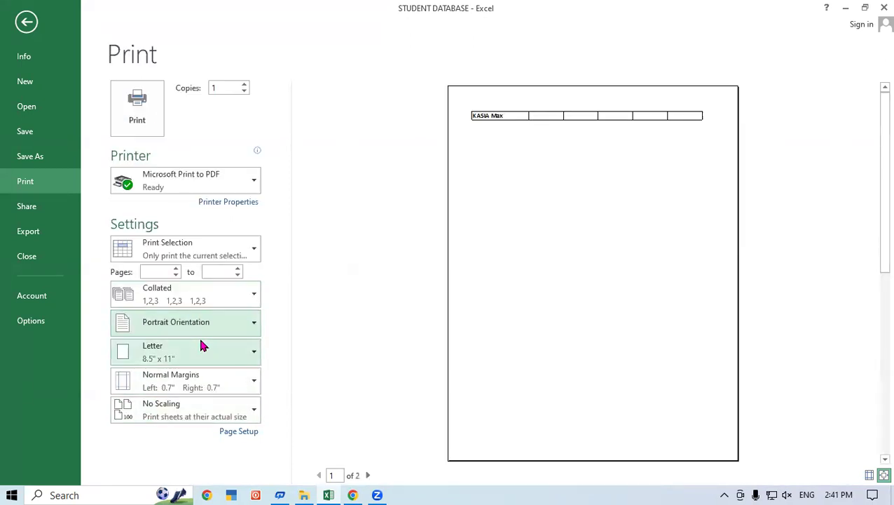
{"action": "left_click", "coordinate": [218, 176]}
{"action": "left_click", "coordinate": [217, 175]}
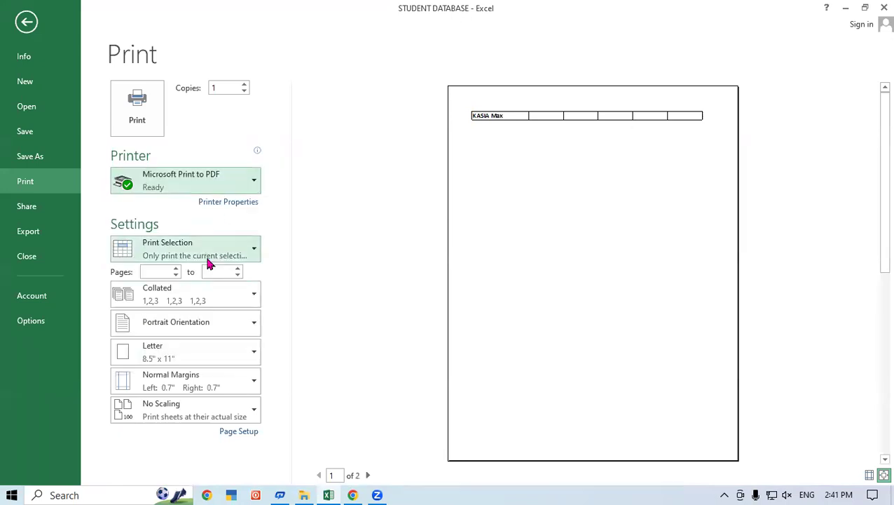
{"action": "left_click", "coordinate": [207, 259]}
{"action": "left_click", "coordinate": [197, 273]}
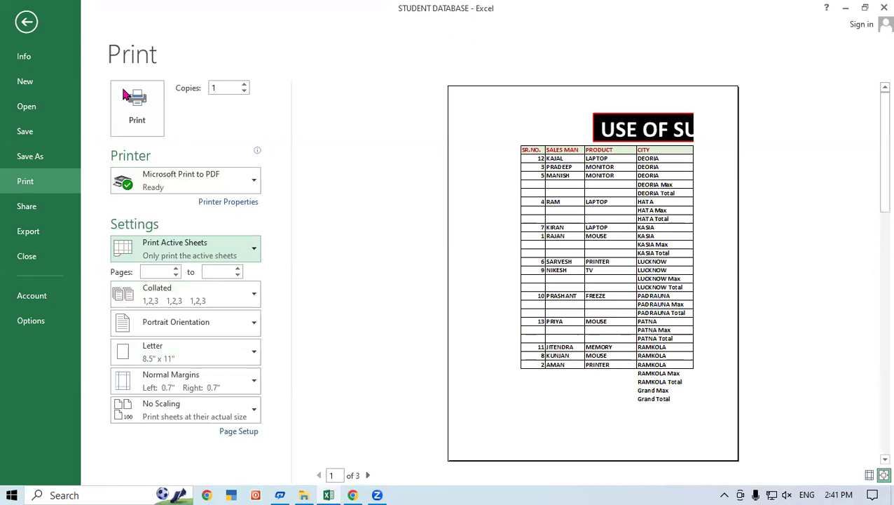
{"action": "left_click", "coordinate": [35, 32]}
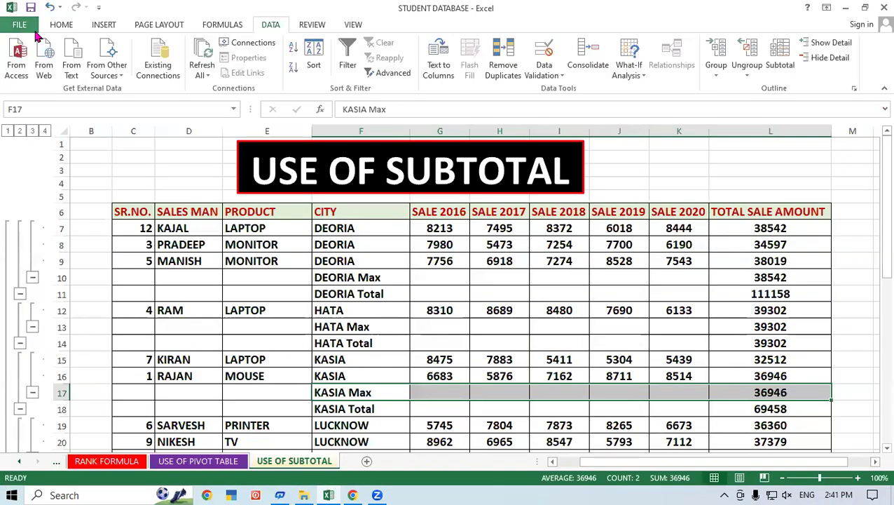
- Select the full table C6:L35, from the SR.NO. header to the Grand Total row
{"action": "left_click", "coordinate": [390, 233]}
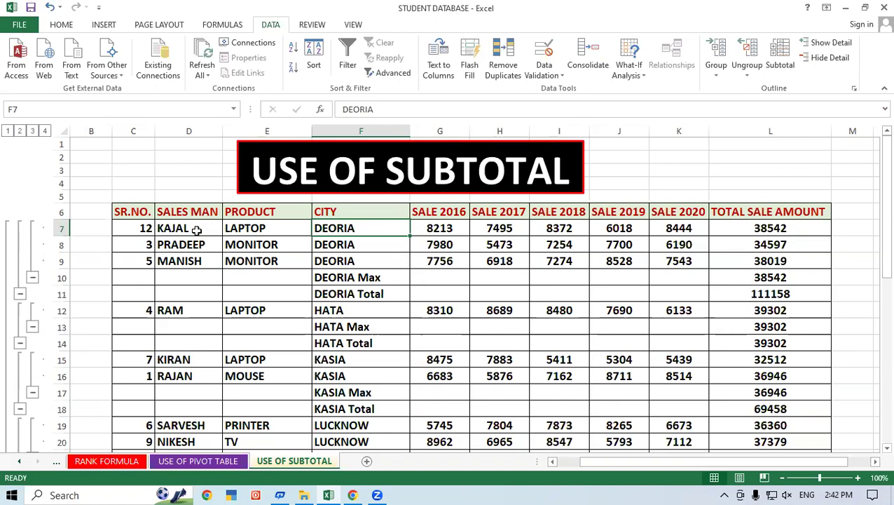
{"action": "mouse_move", "coordinate": [132, 208]}
{"action": "left_mouse_down"}
{"action": "mouse_move", "coordinate": [593, 257]}
{"action": "mouse_move", "coordinate": [767, 291]}
{"action": "left_mouse_up"}
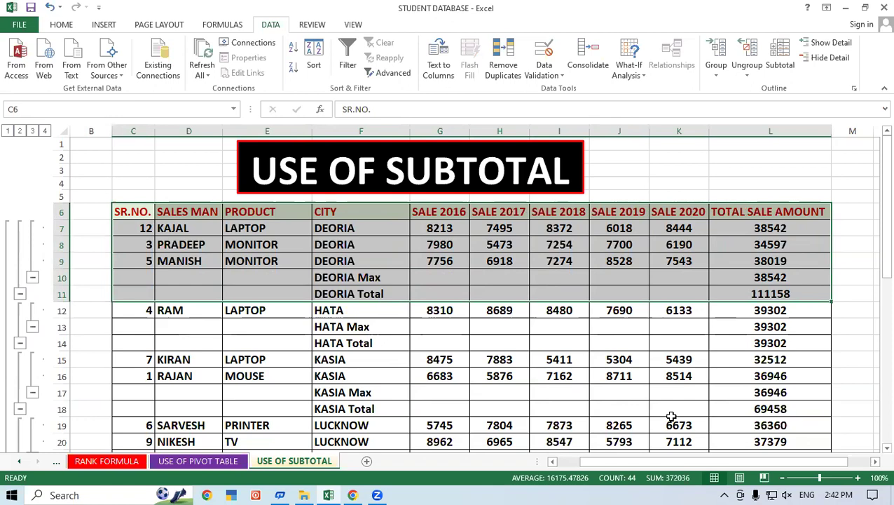
{"action": "left_click", "coordinate": [493, 358]}
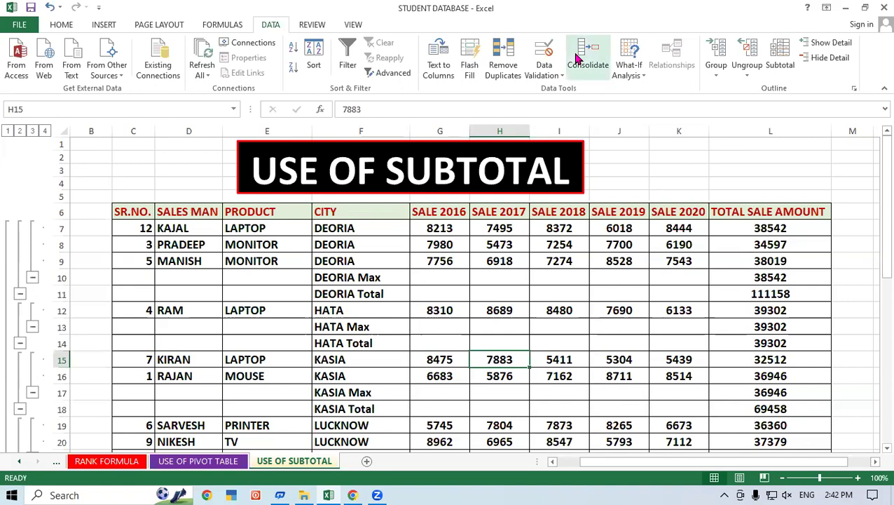
{"action": "left_click", "coordinate": [142, 212]}
{"action": "left_click_drag", "start_coordinate": [137, 211], "coordinate": [813, 489]}
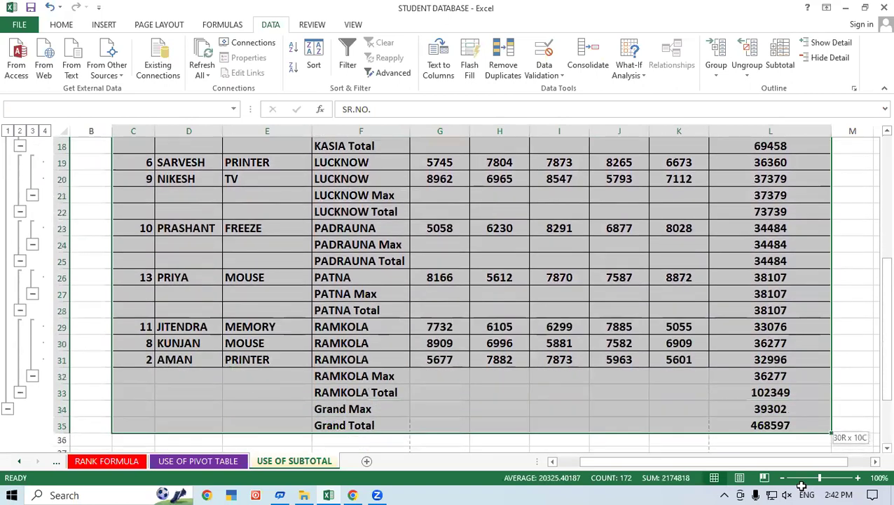
{"action": "left_click_drag", "start_coordinate": [812, 489], "coordinate": [788, 393]}
{"action": "scroll", "coordinate": [484, 284], "scroll_direction": "up", "scroll_amount": 4}
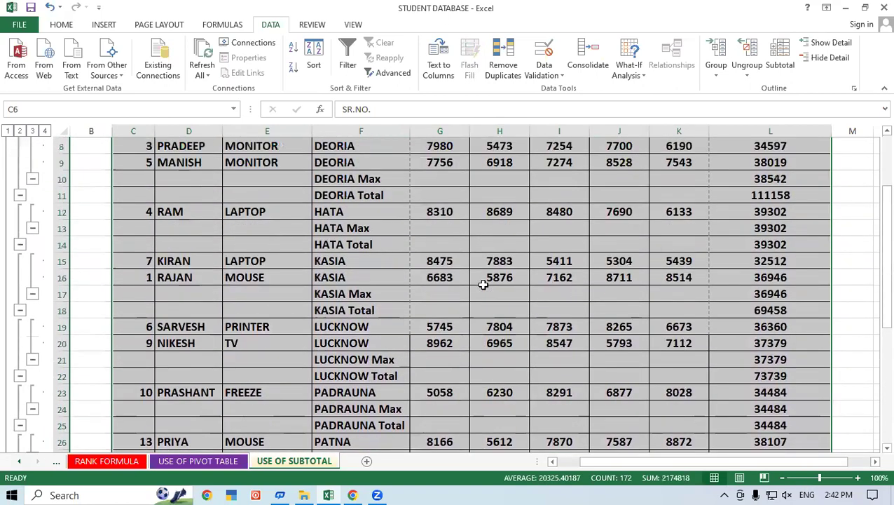
{"action": "scroll", "coordinate": [483, 284], "scroll_direction": "up", "scroll_amount": 2}
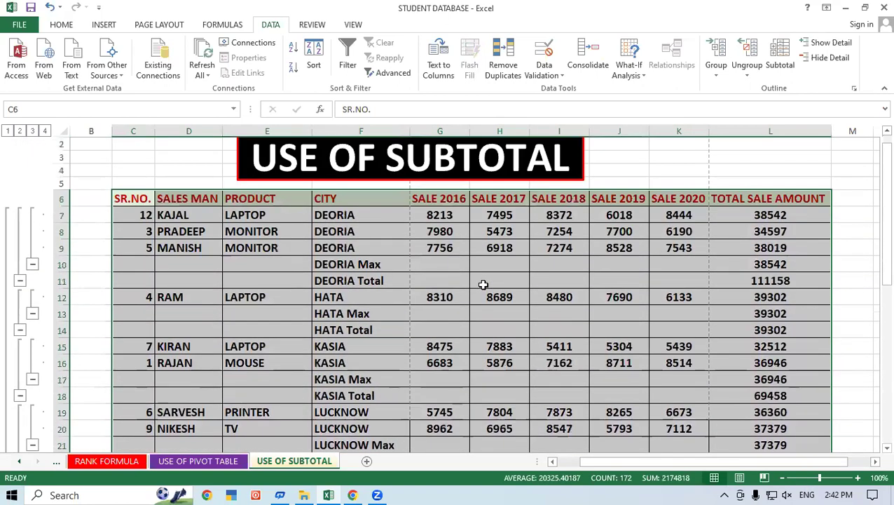
- Add another Max subtotal per CITY with page breaks between groups, then open print preview
{"action": "left_click", "coordinate": [780, 63]}
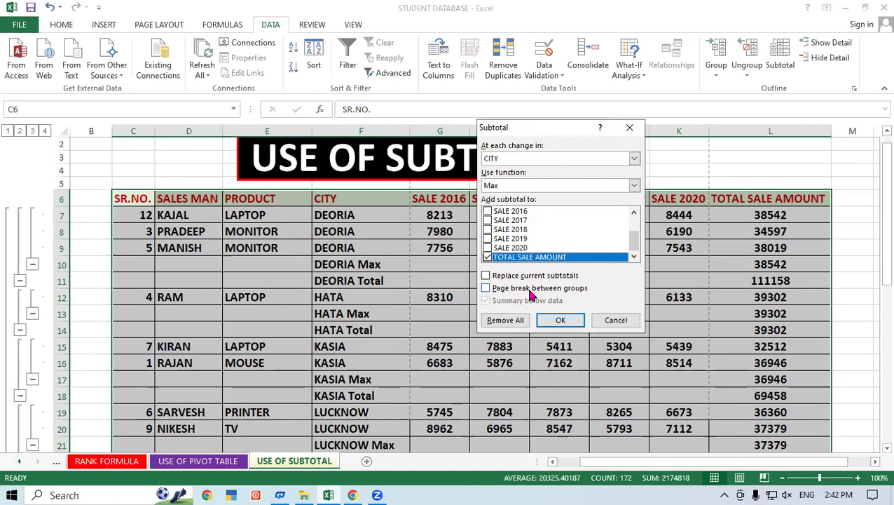
{"action": "left_click", "coordinate": [486, 288]}
{"action": "left_click", "coordinate": [553, 320]}
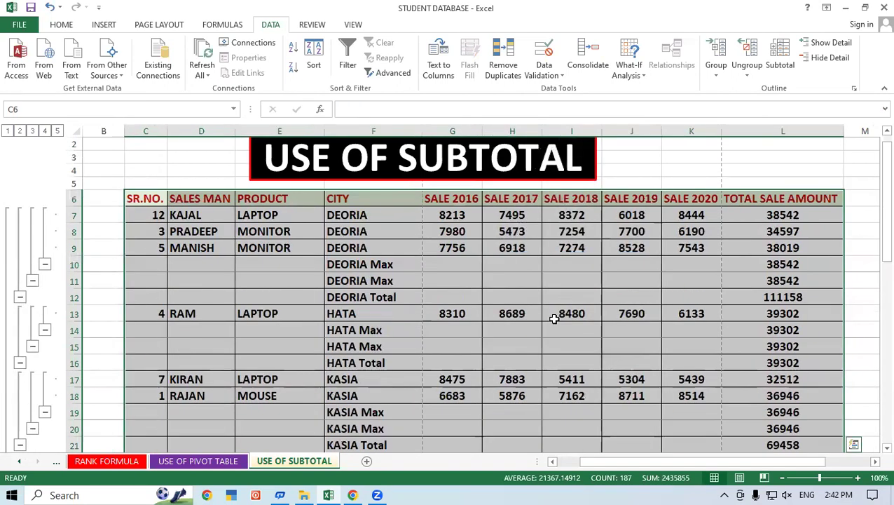
{"action": "key", "text": "ctrl+p"}
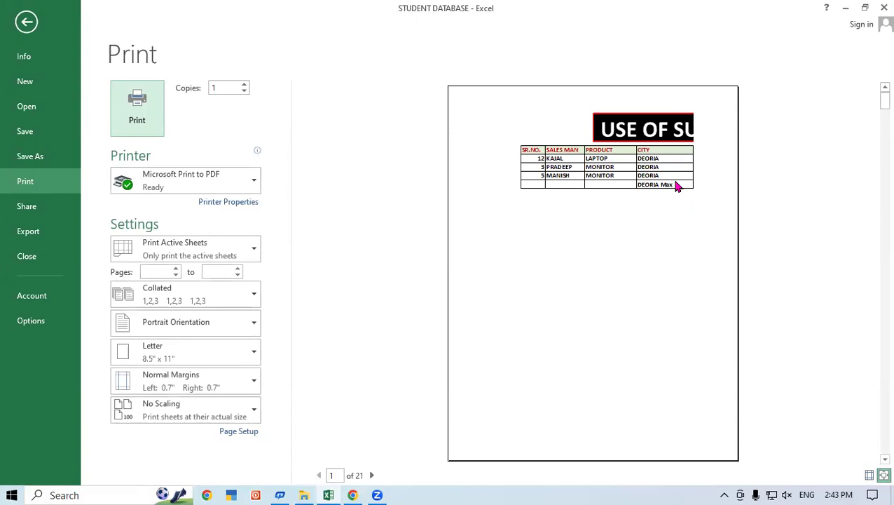
- Keep Print to PDF and print only the selected table in Landscape orientation
{"action": "left_click", "coordinate": [228, 176]}
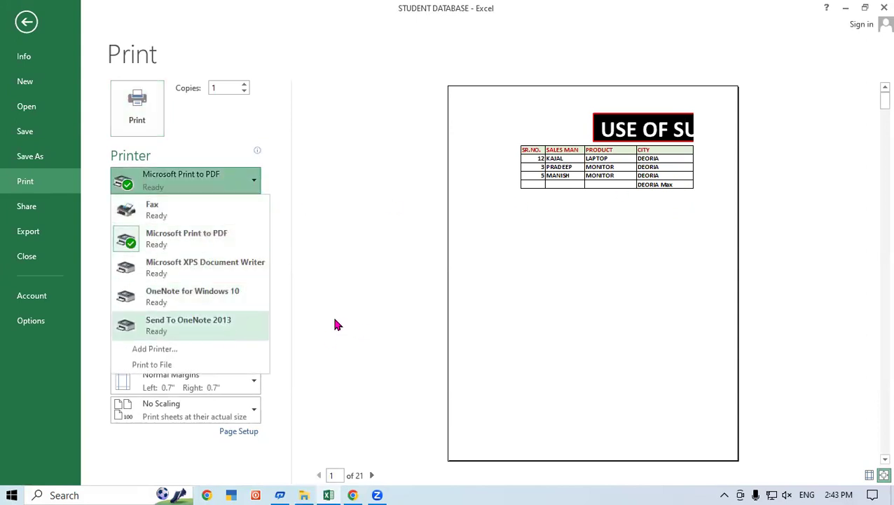
{"action": "left_click", "coordinate": [231, 187]}
{"action": "left_click", "coordinate": [205, 253]}
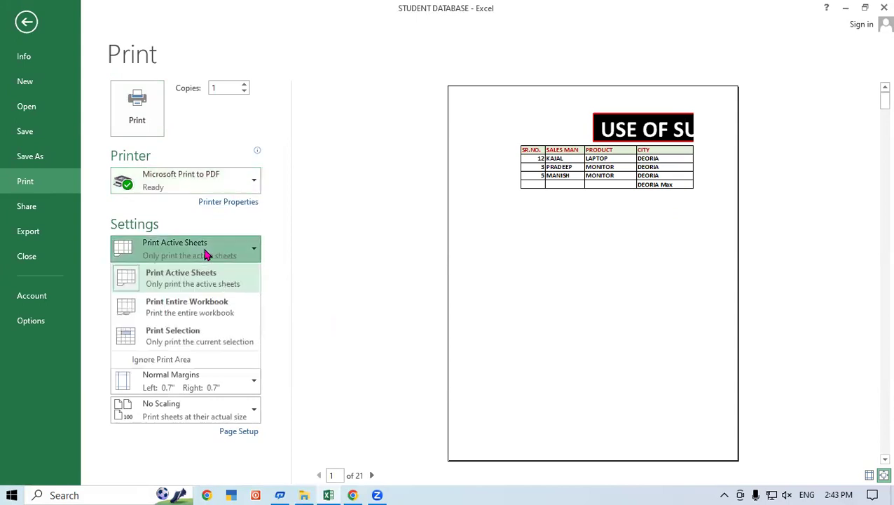
{"action": "left_click", "coordinate": [189, 339]}
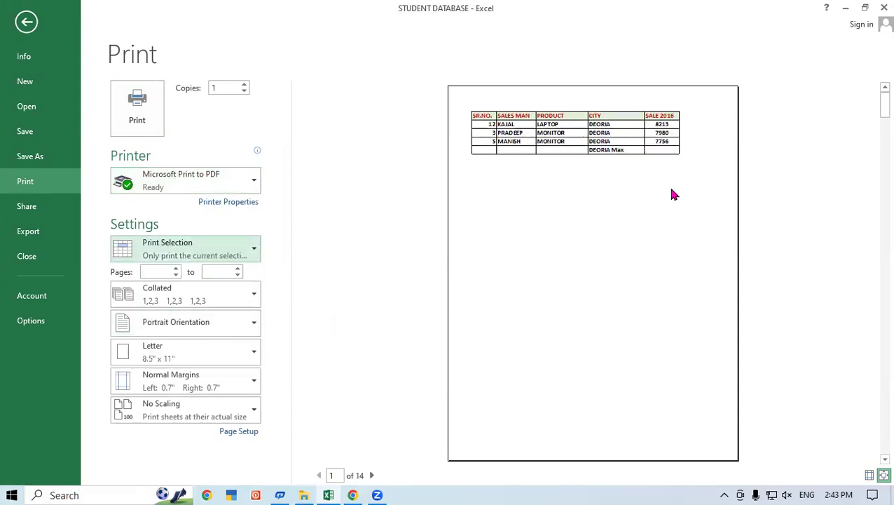
{"action": "left_click", "coordinate": [205, 328]}
{"action": "left_click", "coordinate": [189, 382]}
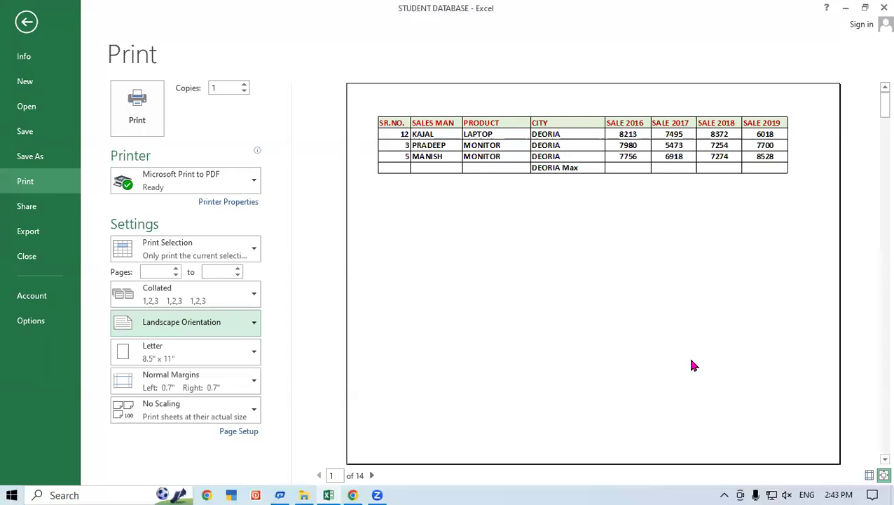
- Leave copies at 1 and Collated, then return to the worksheet
{"action": "left_click", "coordinate": [223, 88]}
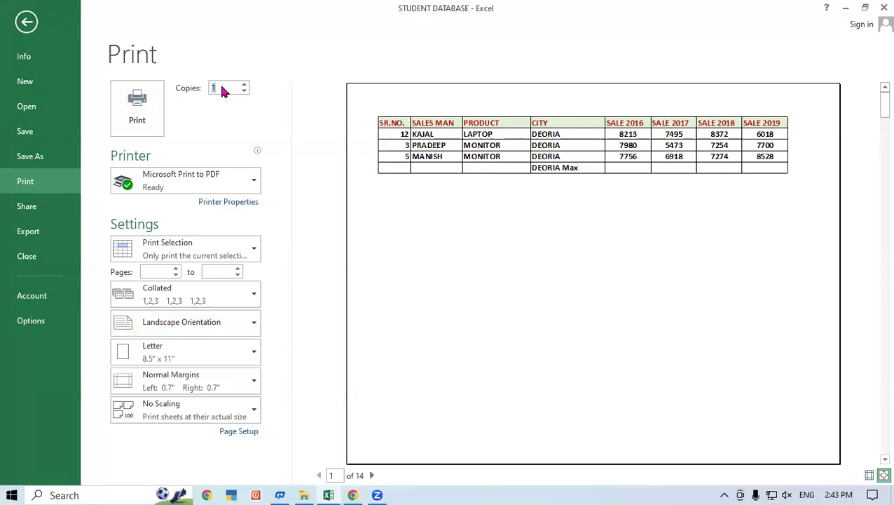
{"action": "left_click_drag", "start_coordinate": [219, 88], "coordinate": [188, 96]}
{"action": "type", "text": "2"}
{"action": "key", "text": "BackSpace"}
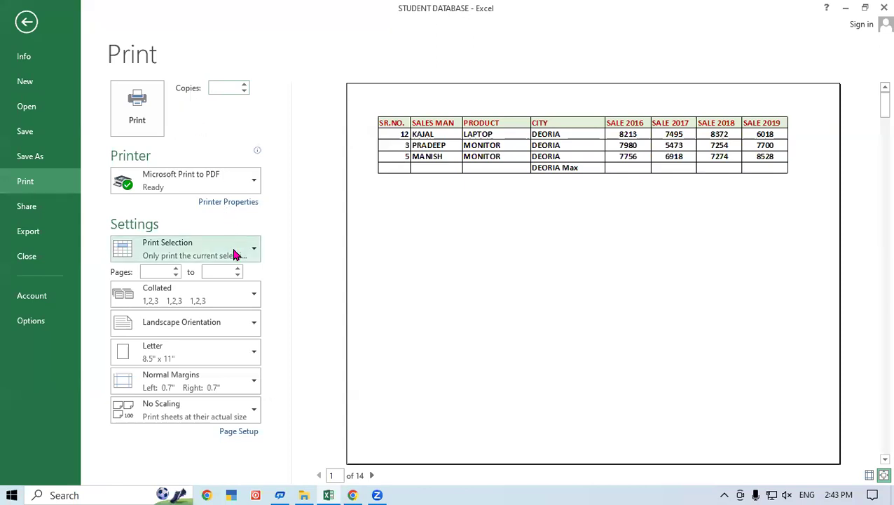
{"action": "left_click", "coordinate": [172, 304]}
{"action": "left_click", "coordinate": [171, 303]}
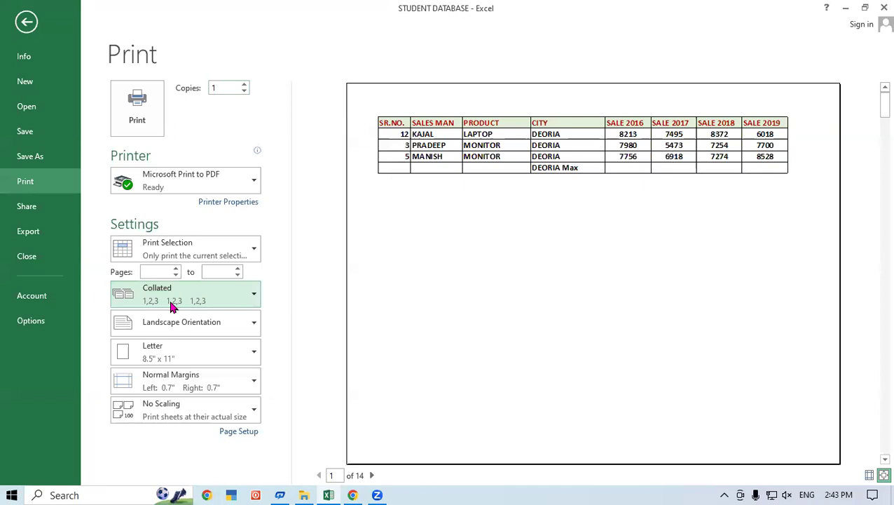
{"action": "left_click", "coordinate": [17, 24]}
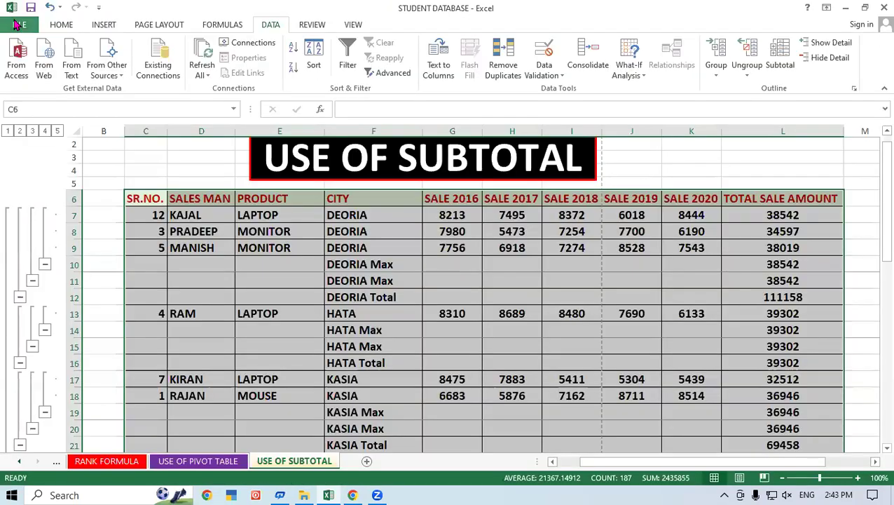